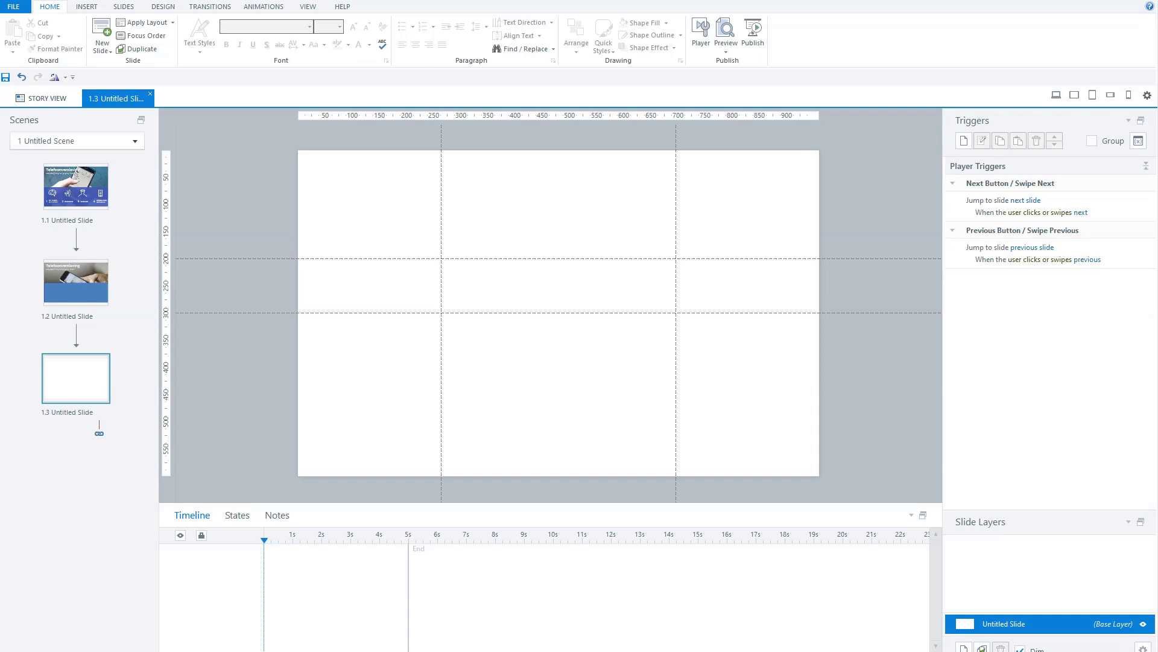
Insert a rectangular button about 247 by 52 px in the upper middle of slide 1.3 and label it "button".
click(91, 7)
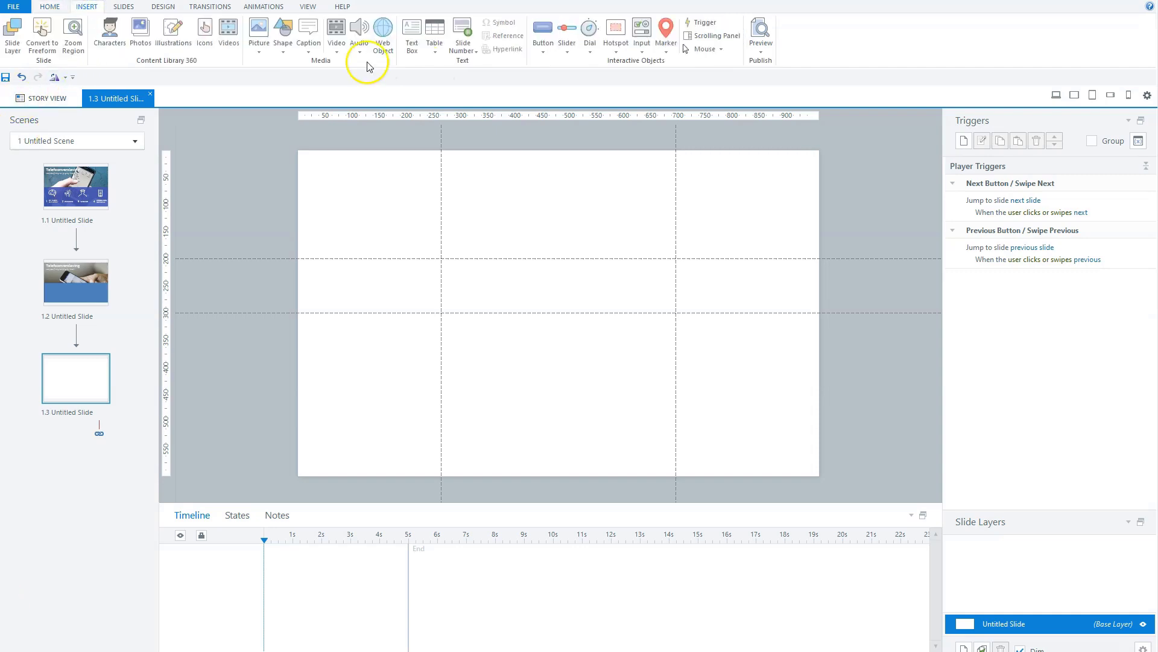
click(545, 54)
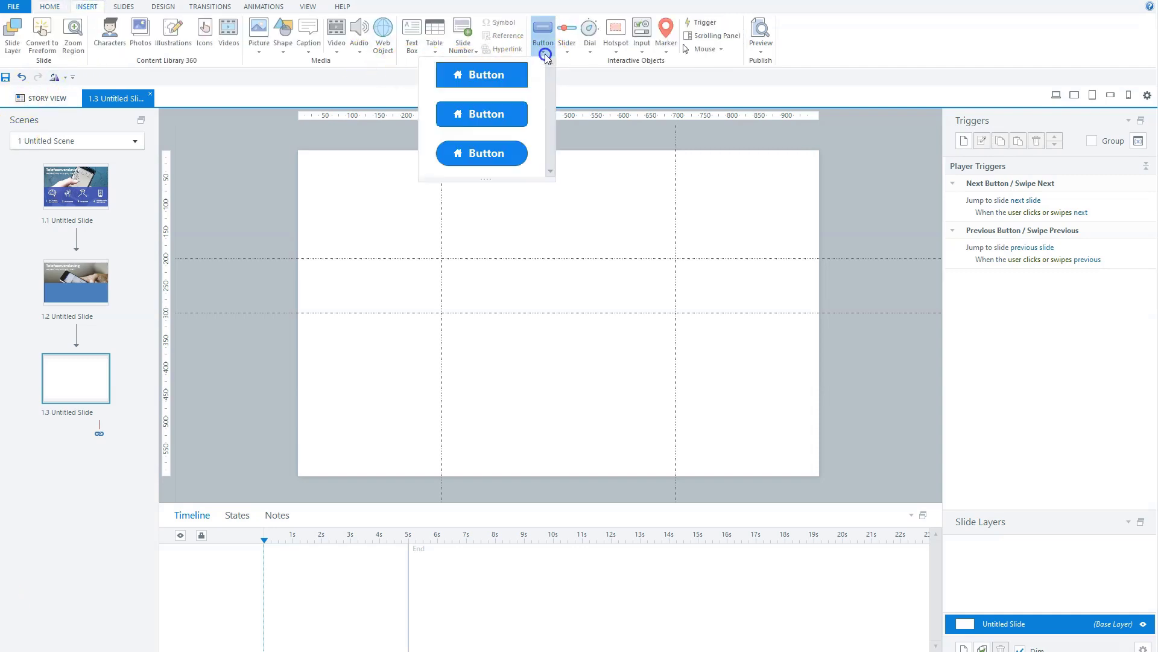
click(517, 71)
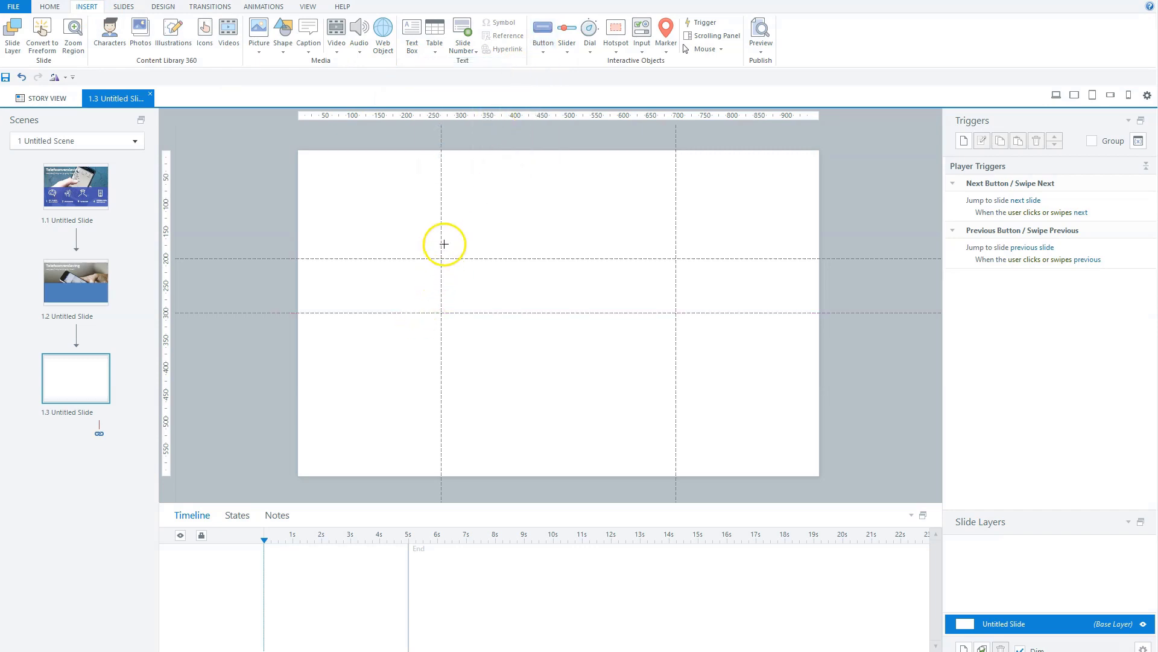
drag(454, 225, 588, 254)
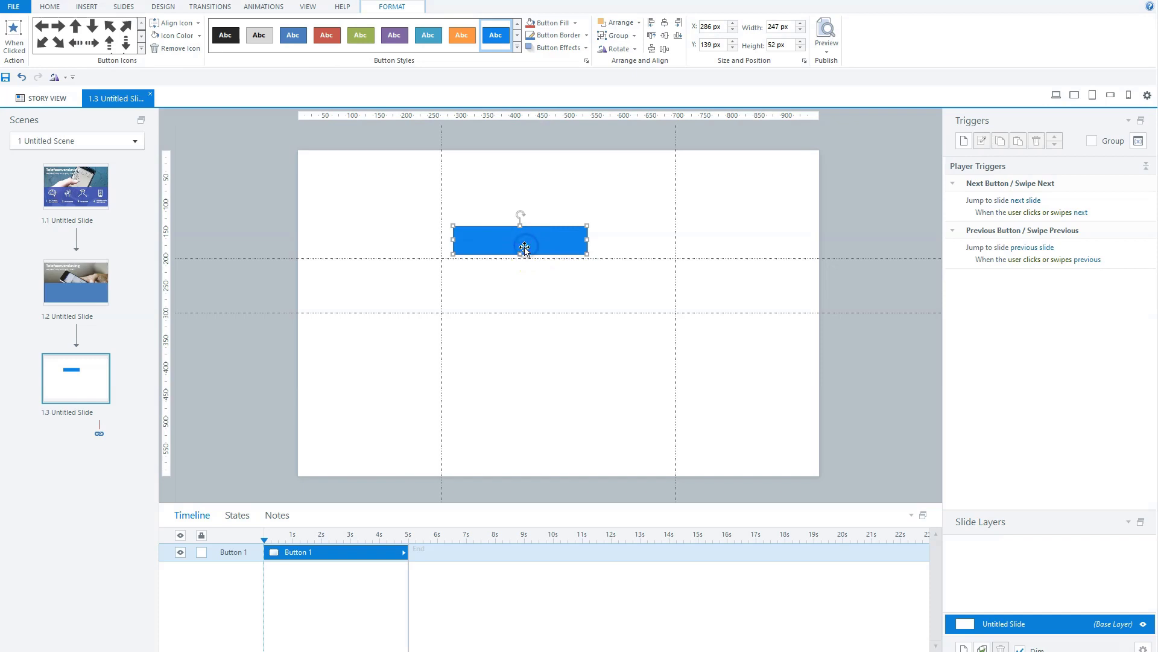
text(button)
Add a right-pointing arrow icon to the button and align the icon after the label text.
click(214, 76)
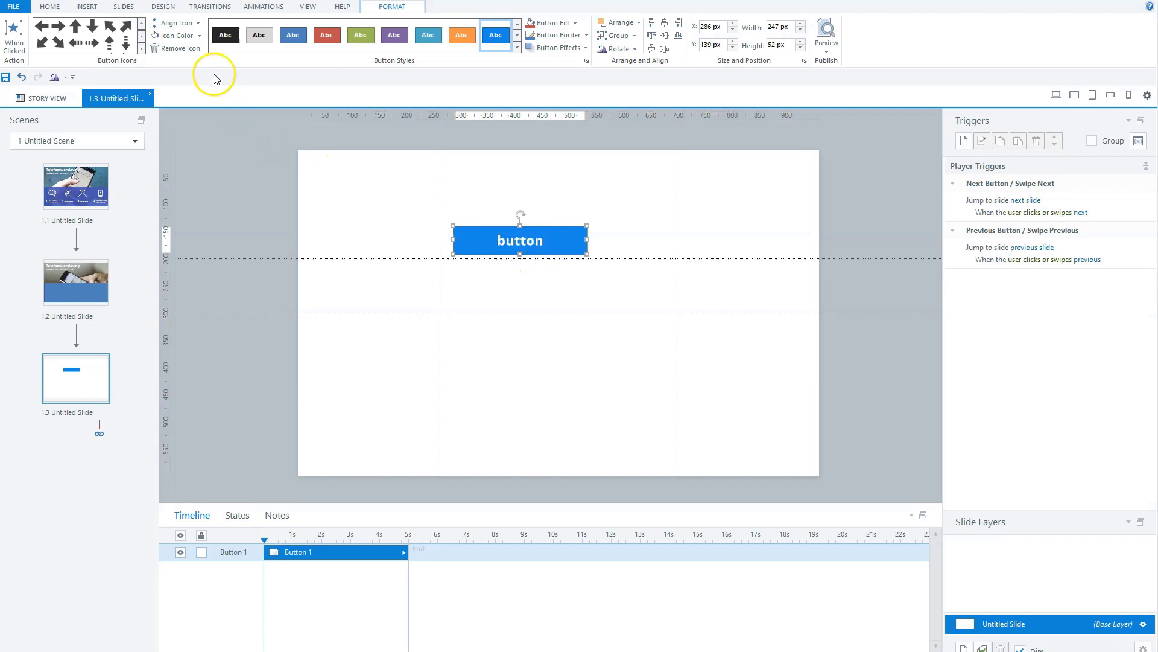
click(58, 26)
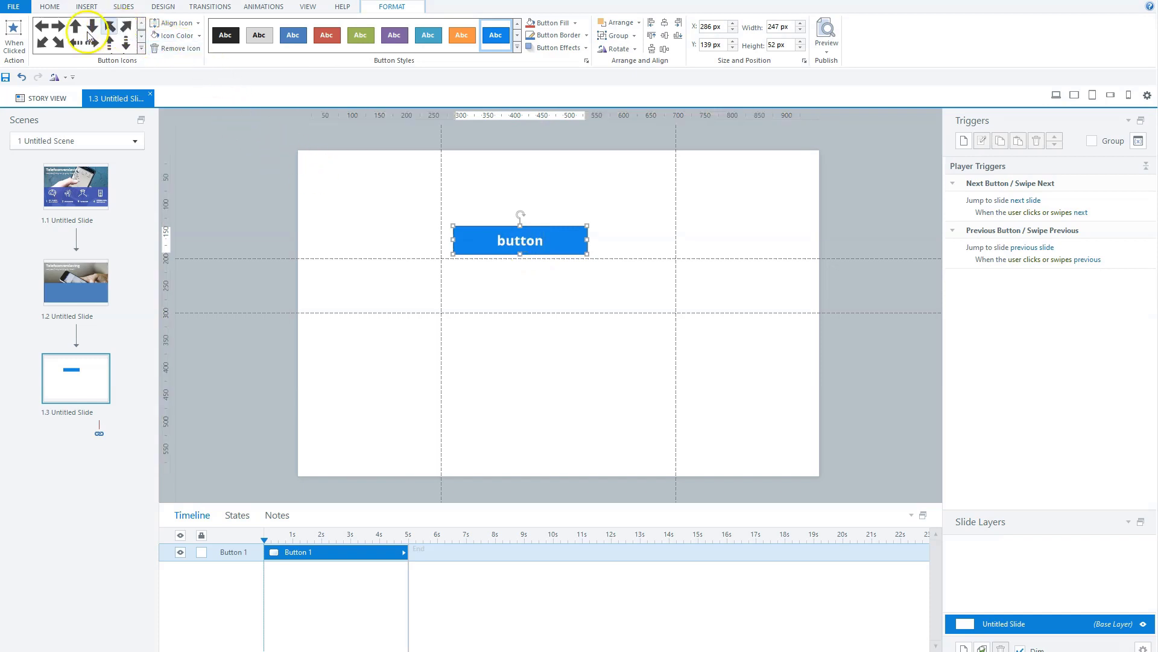
click(177, 23)
click(172, 60)
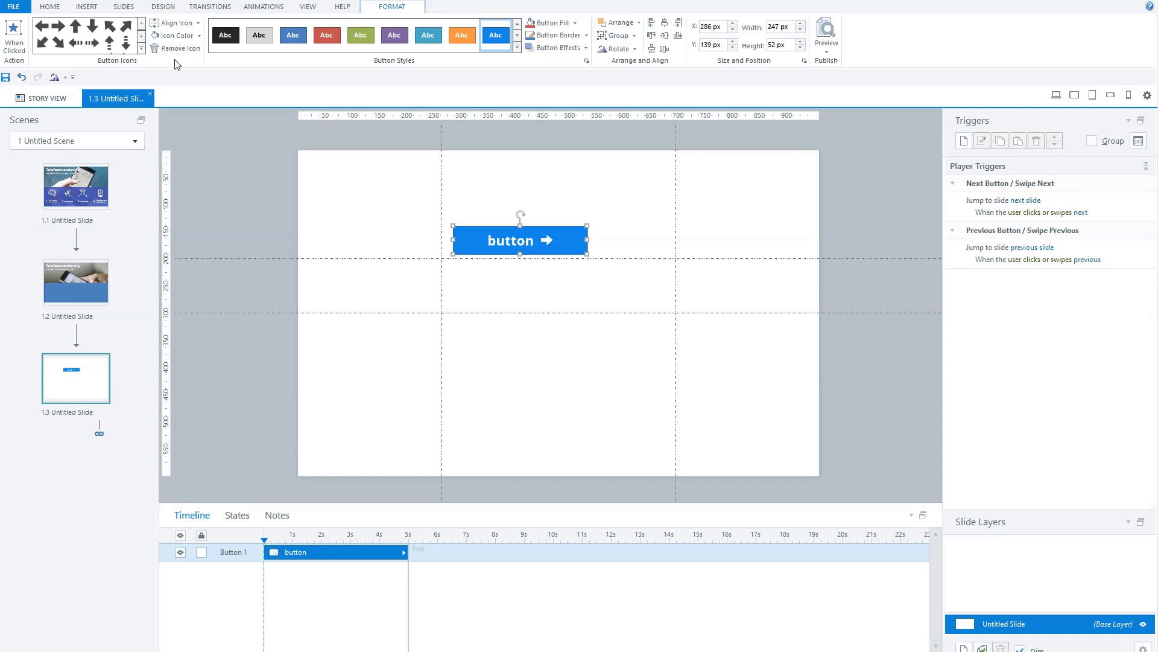
Examine how the button looks in its Hover, Down, Visited and Disabled states.
click(513, 226)
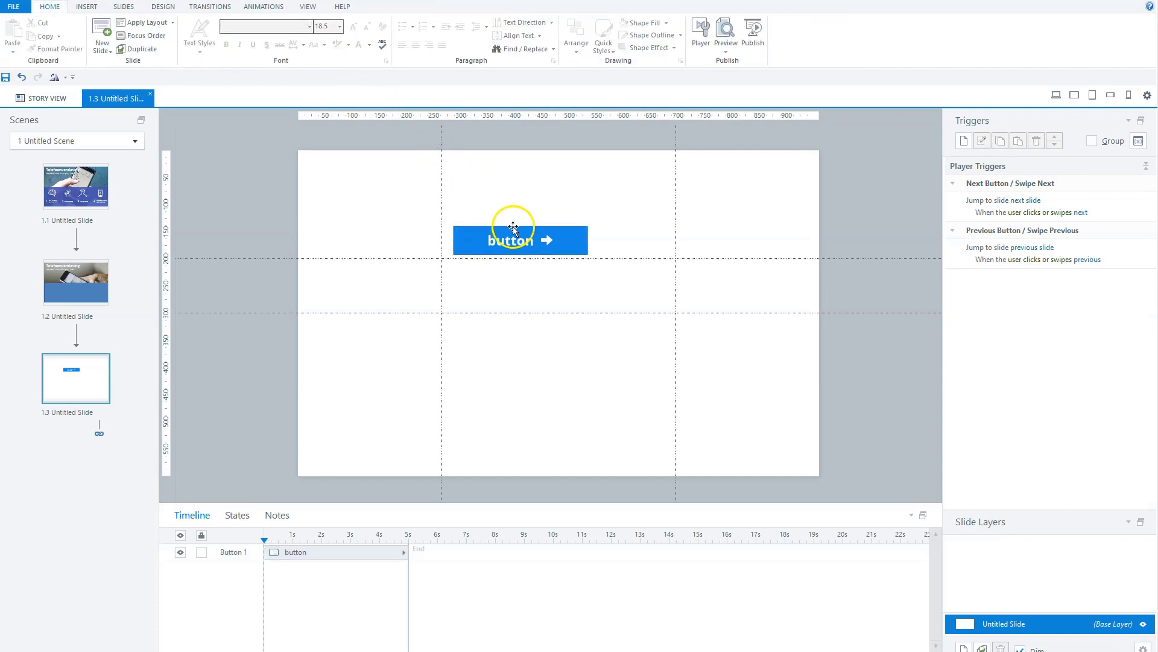
click(513, 225)
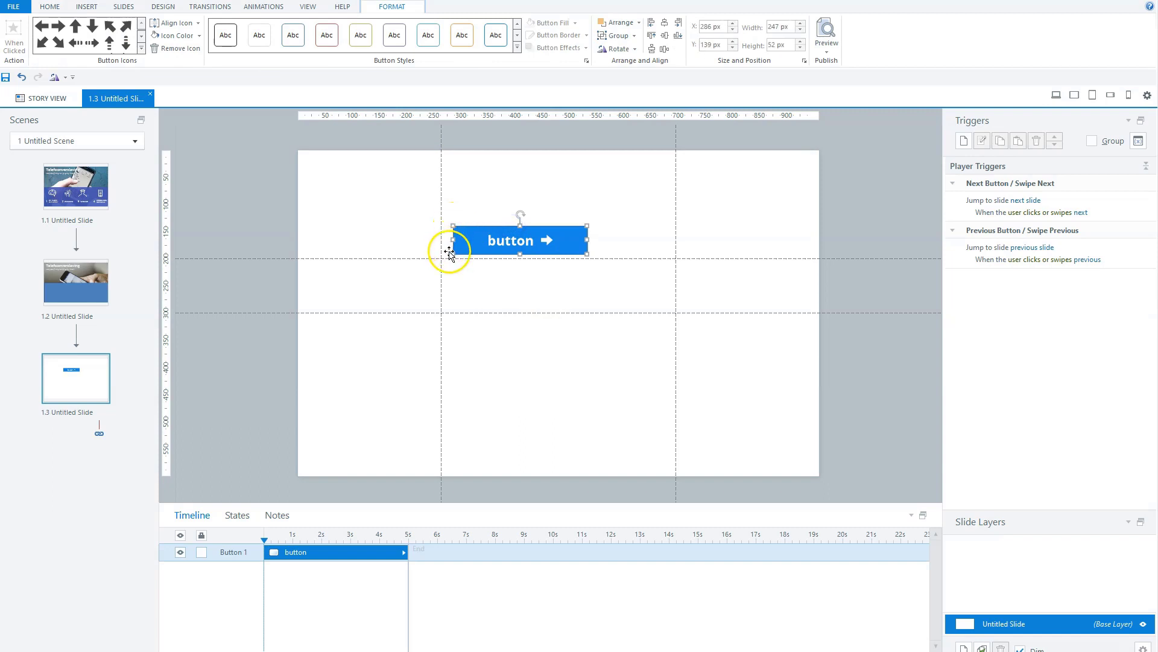
click(237, 515)
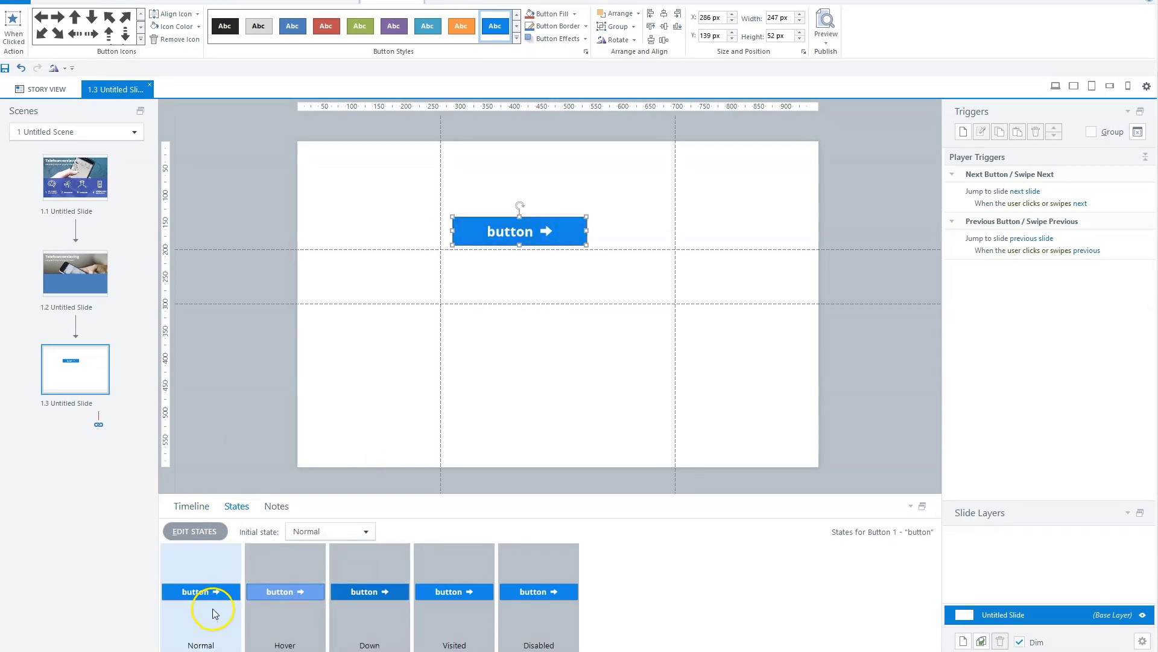
click(289, 620)
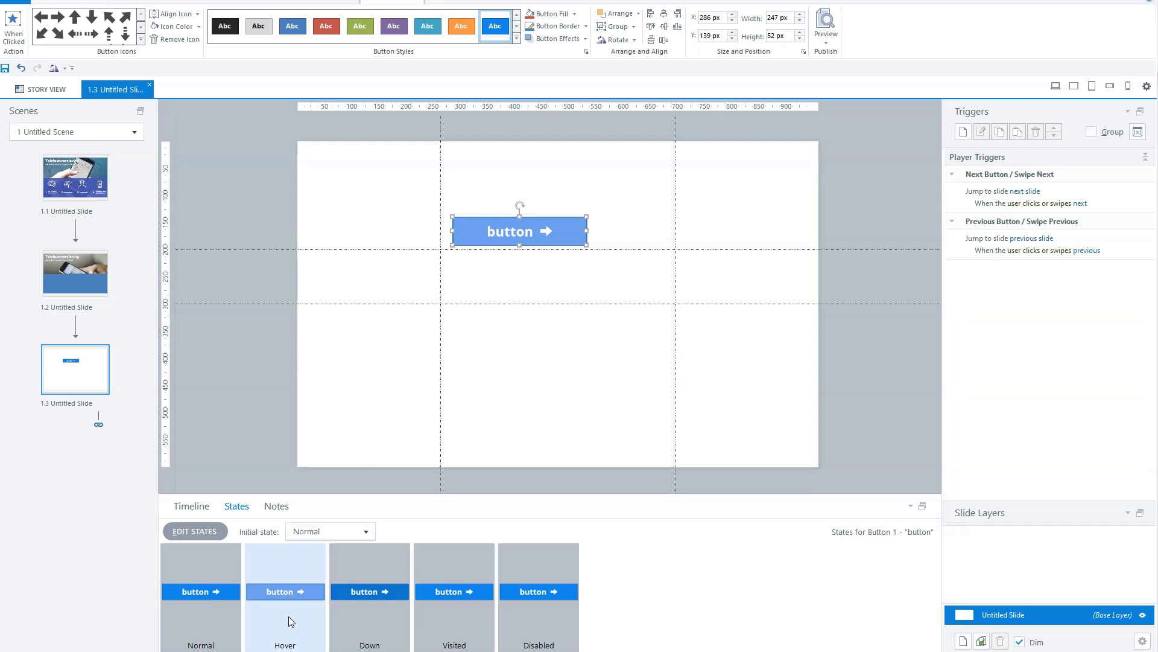
click(383, 618)
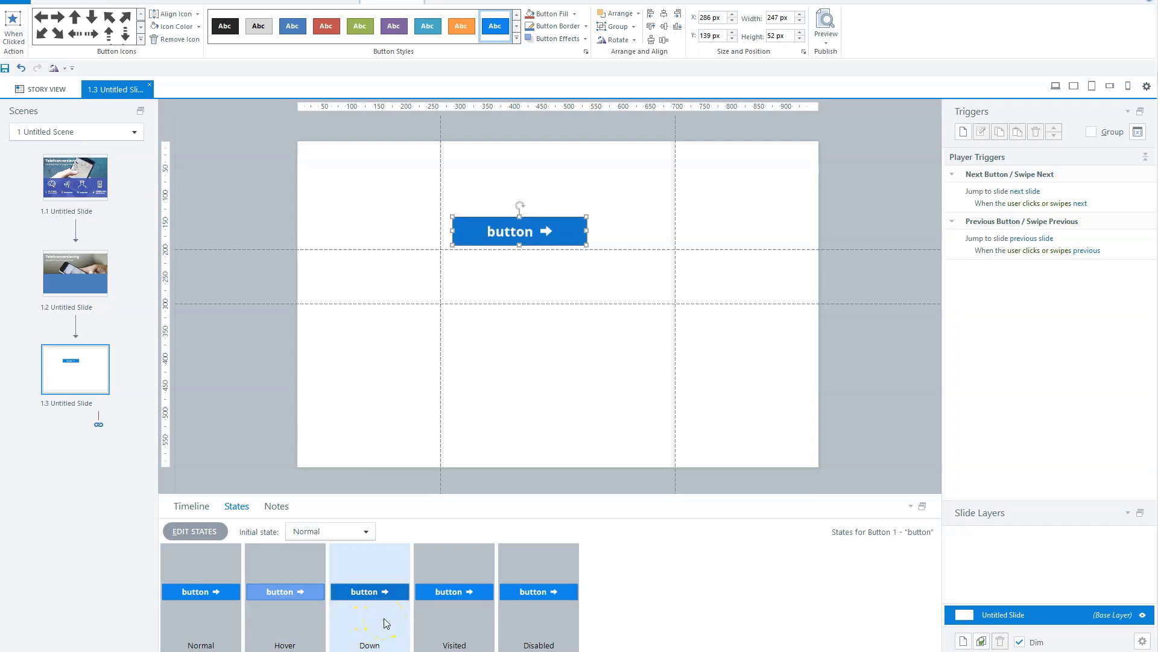
click(454, 621)
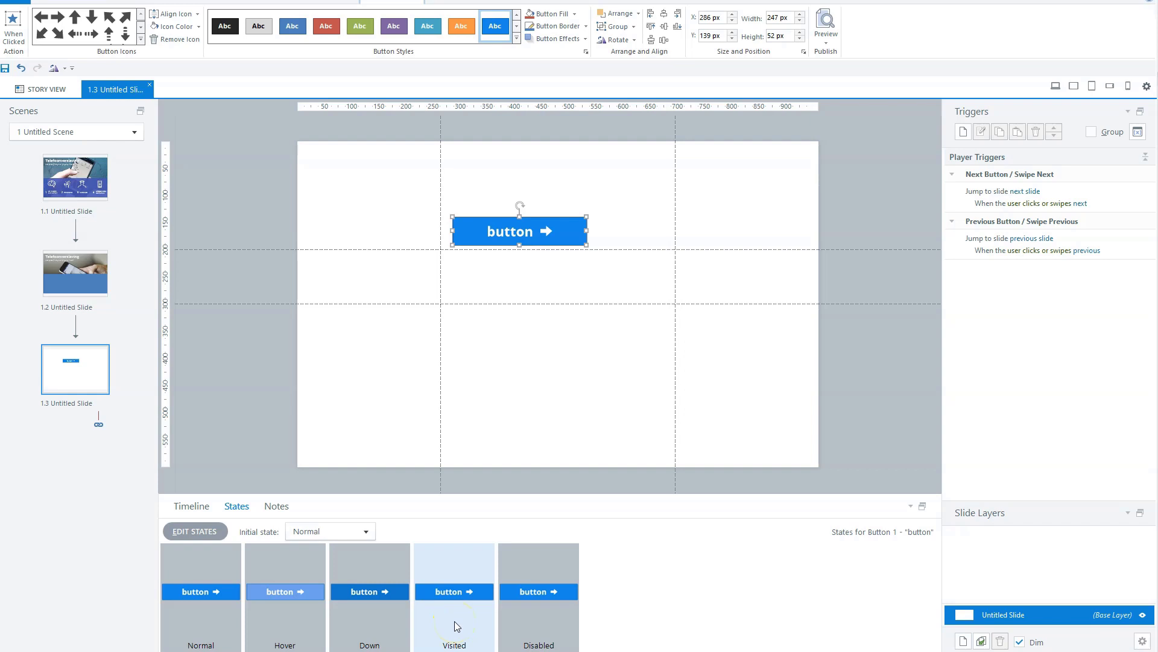
click(560, 610)
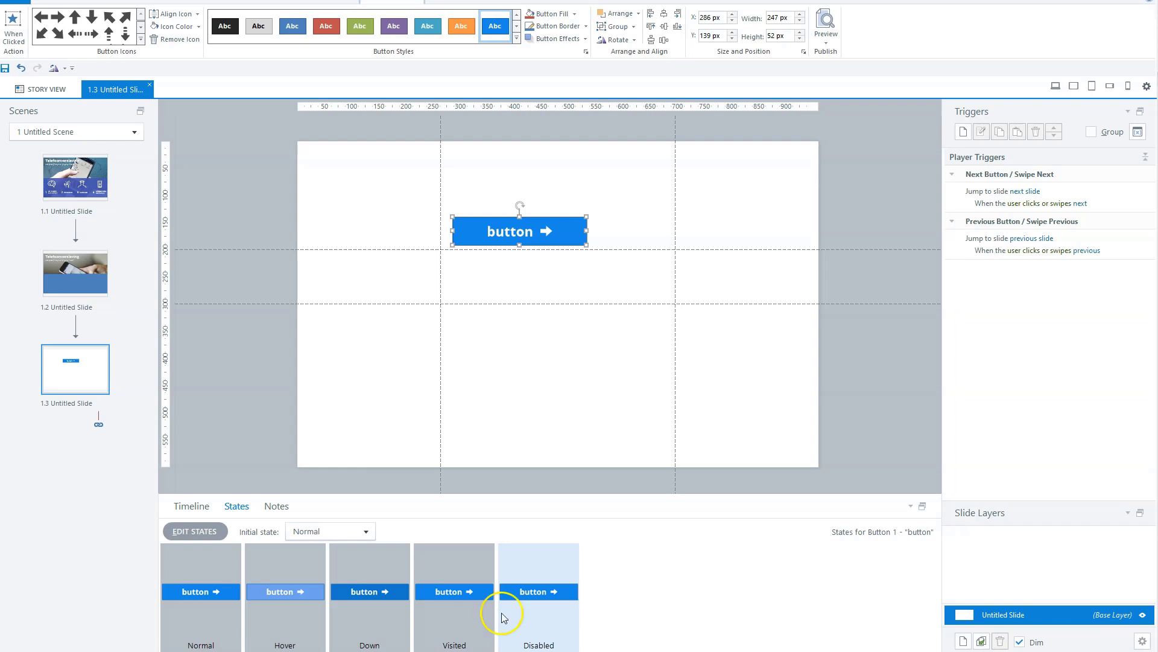
Edit the button's Visited state and change its fill to the green theme color.
click(205, 531)
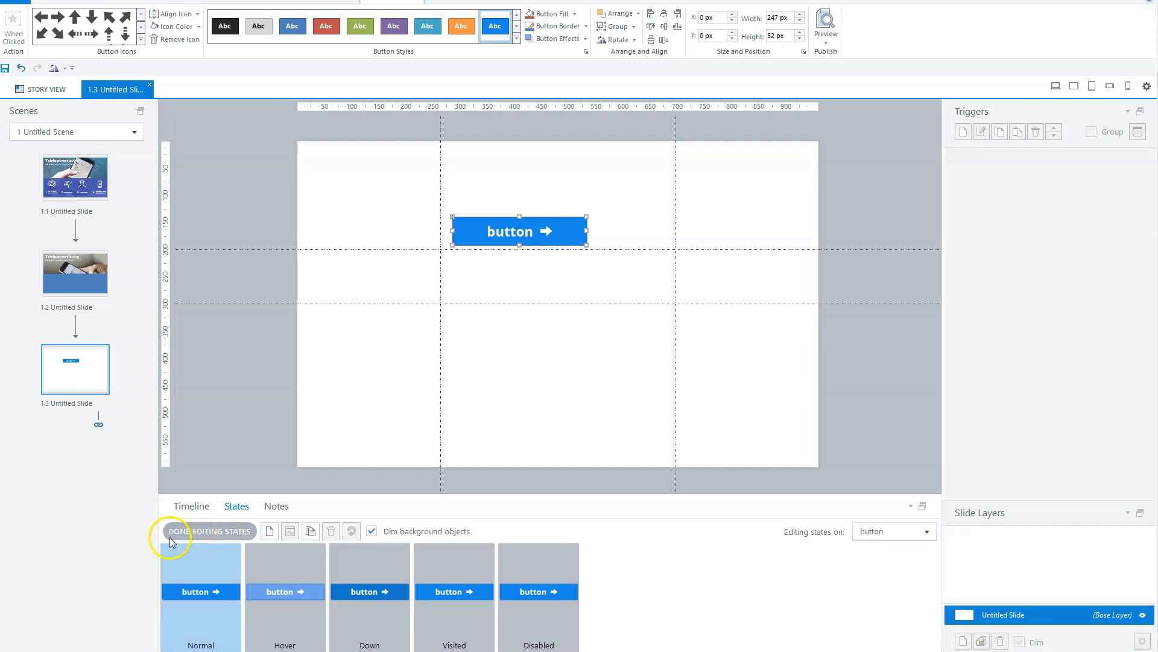
click(454, 559)
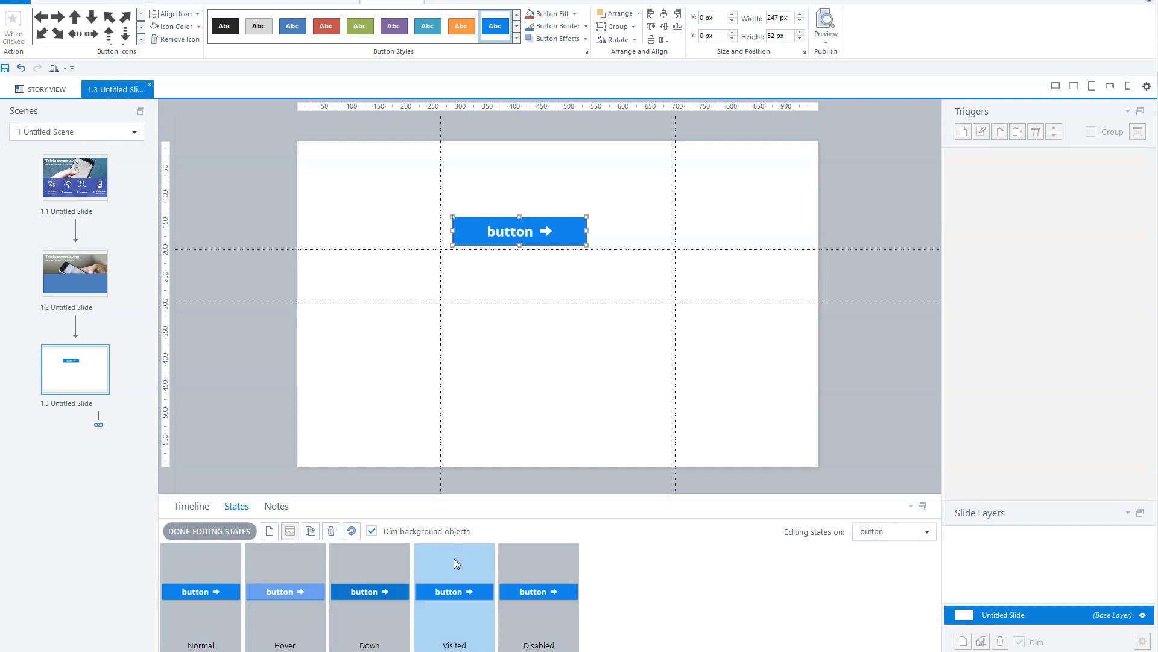
click(531, 218)
click(573, 13)
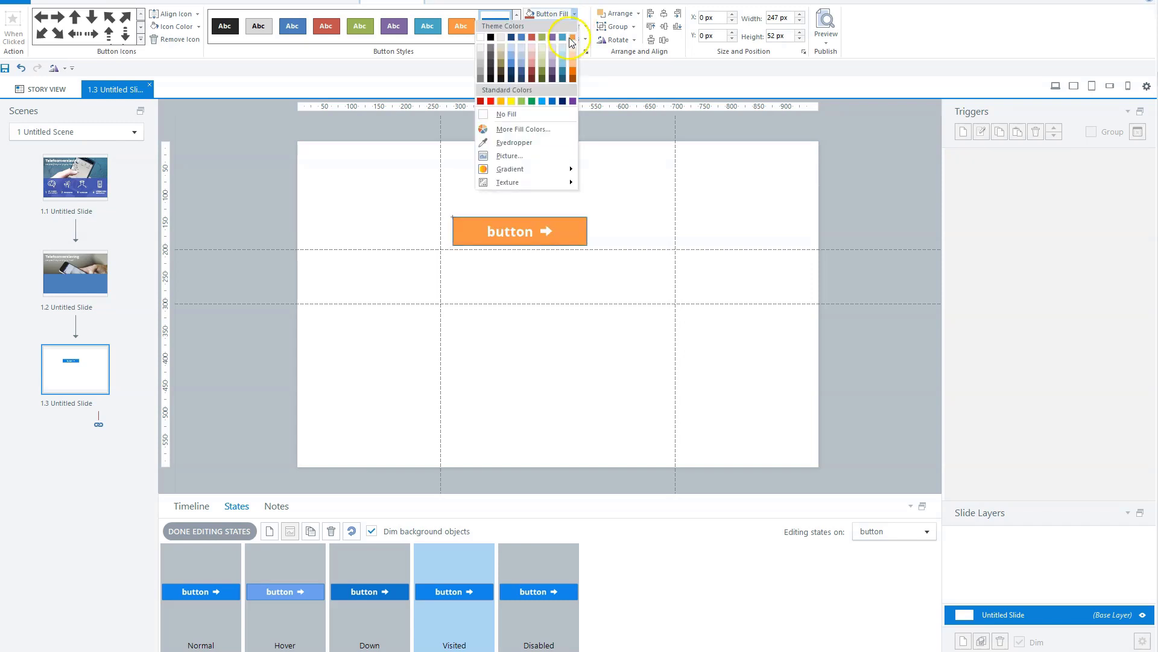
click(542, 37)
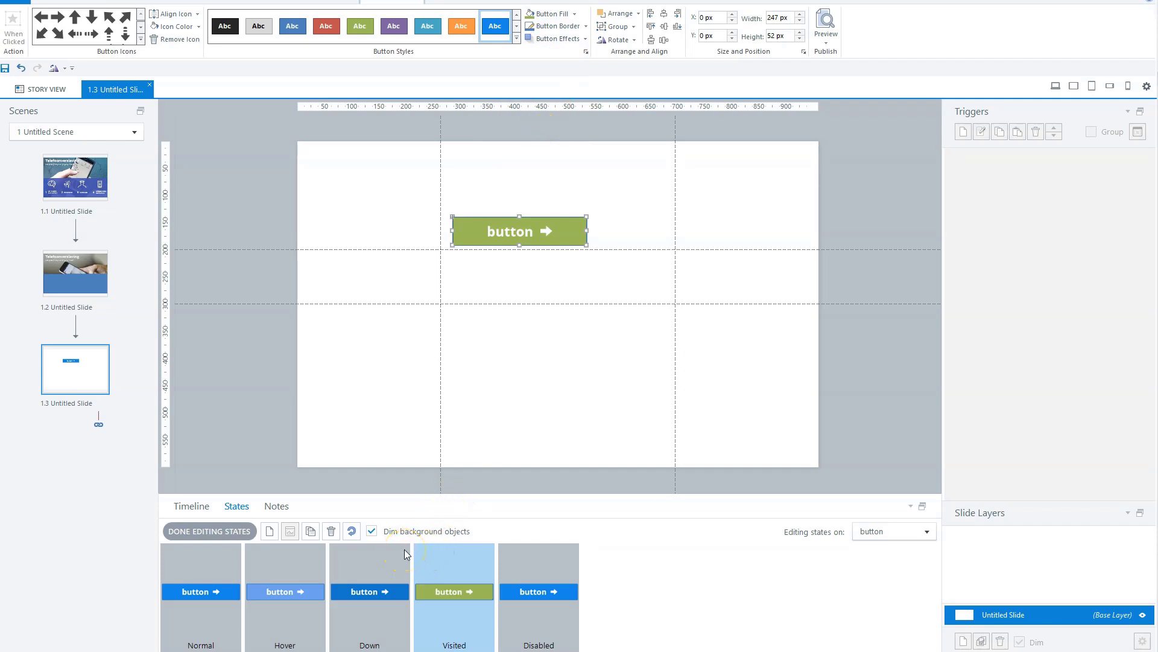
Replace the arrow in the Visited state with the circled question mark icon and finish editing the states.
click(140, 39)
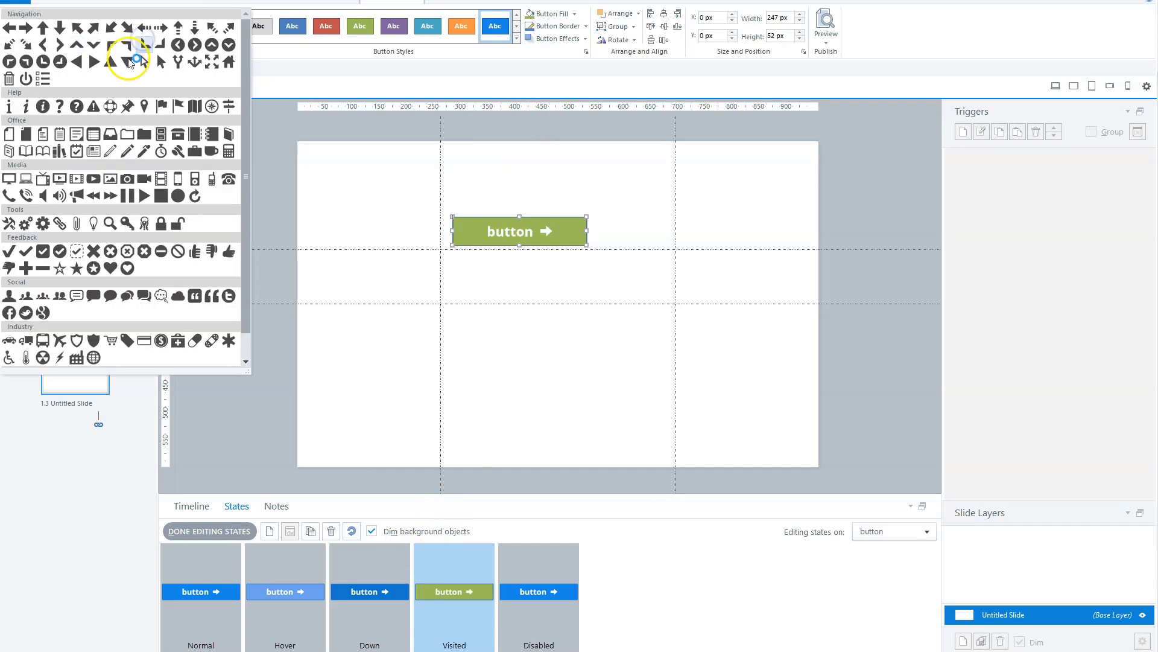
click(76, 107)
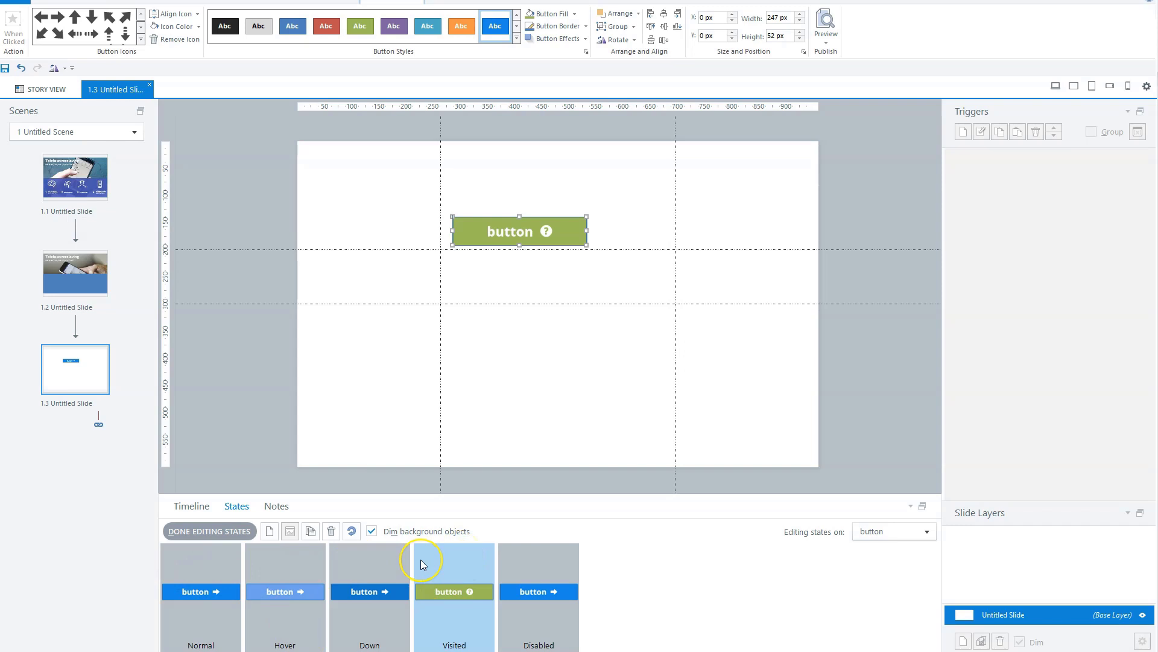
click(214, 531)
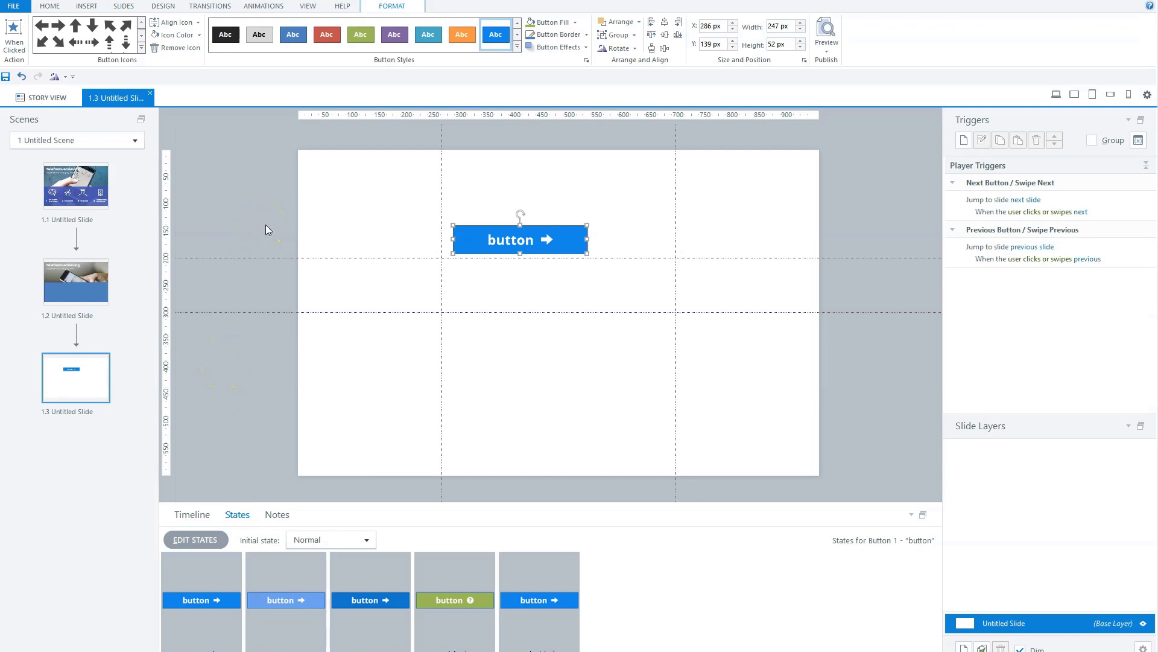
Draw a large rectangle on the lower part of the slide, below the button.
click(86, 6)
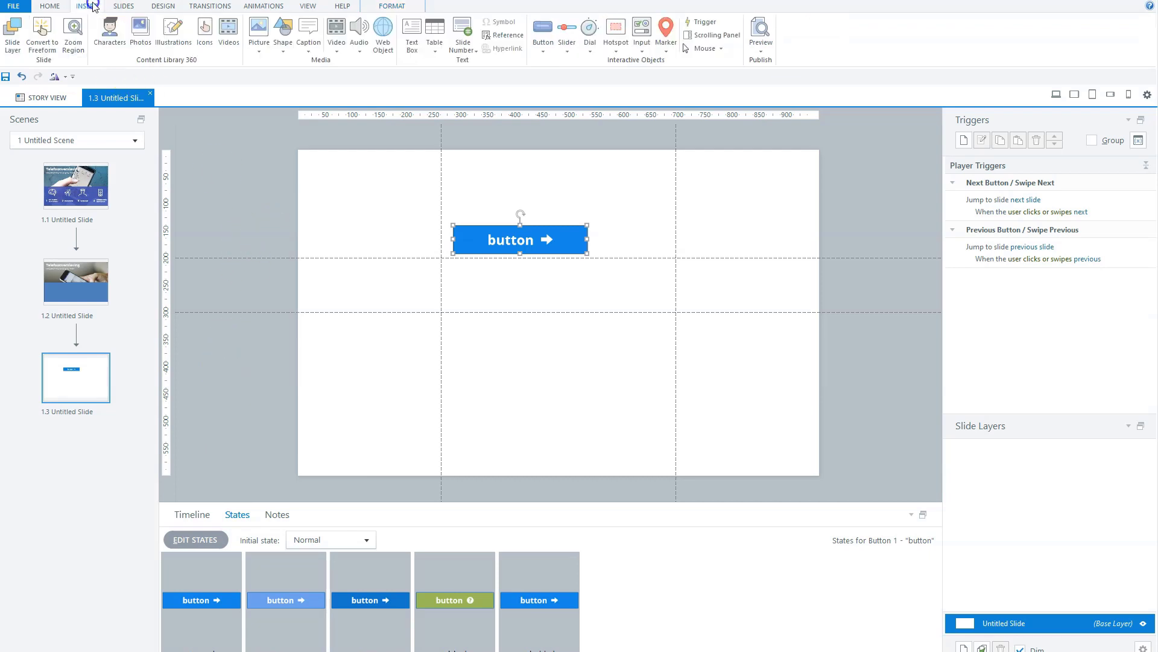
click(283, 55)
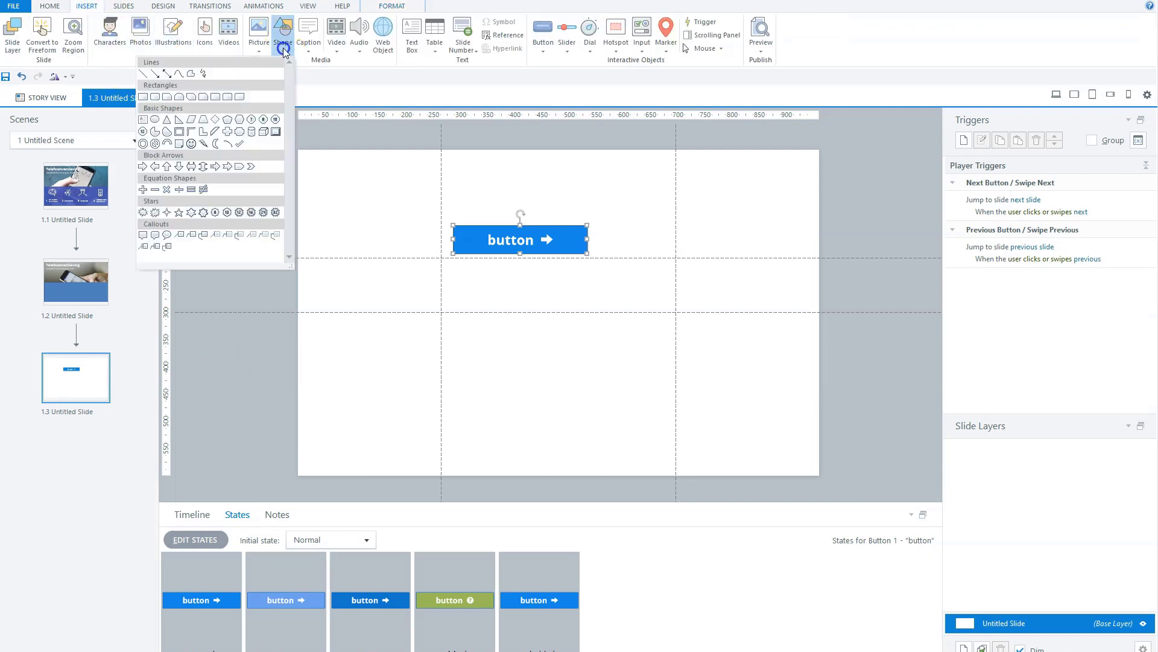
click(157, 96)
mouse_move(372, 338)
mouse_down()
mouse_move(438, 381)
mouse_move(593, 409)
mouse_move(598, 426)
mouse_up()
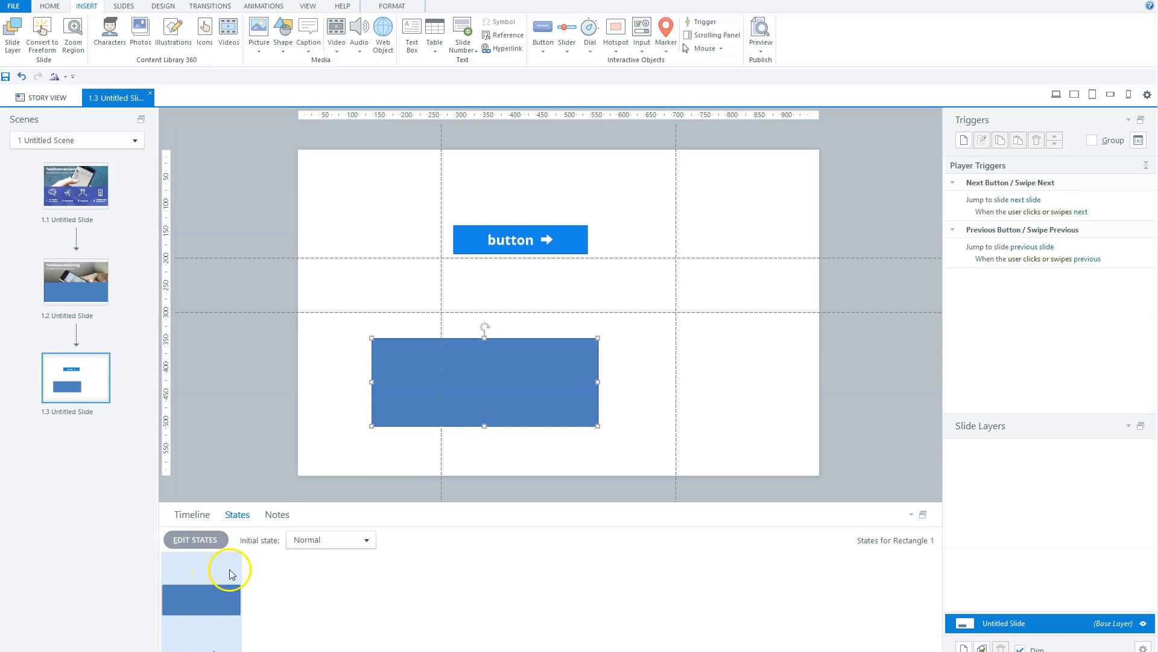
Add a custom state named "newstate" to the rectangle, checking the list of built-in state names first.
click(200, 541)
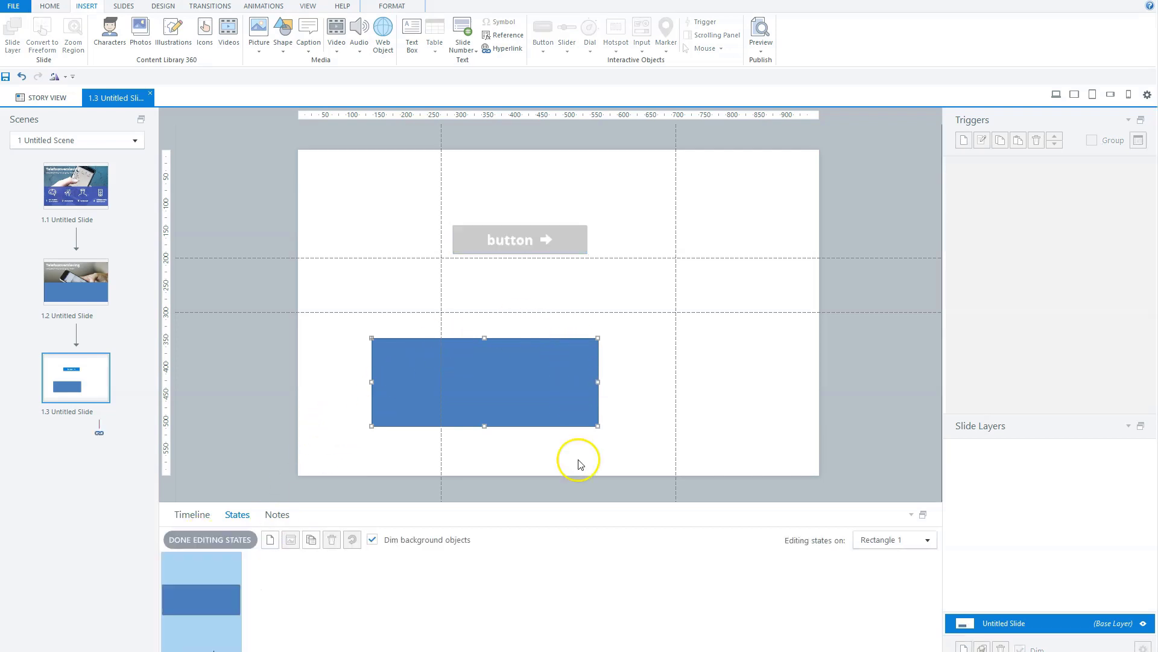
click(270, 540)
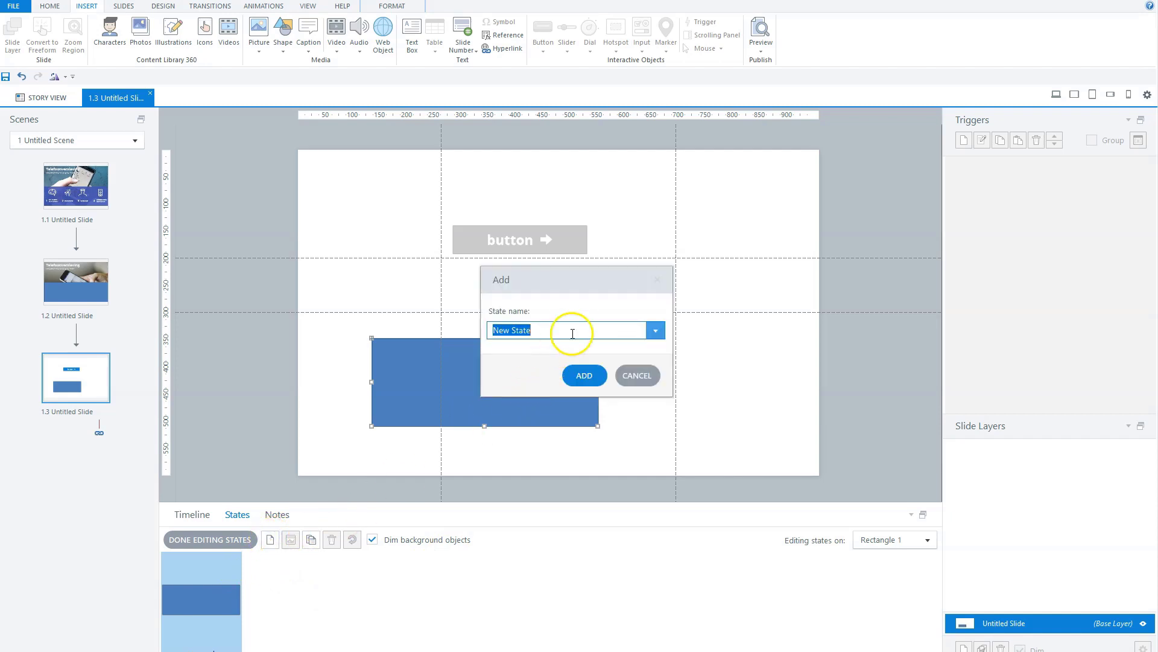
click(652, 330)
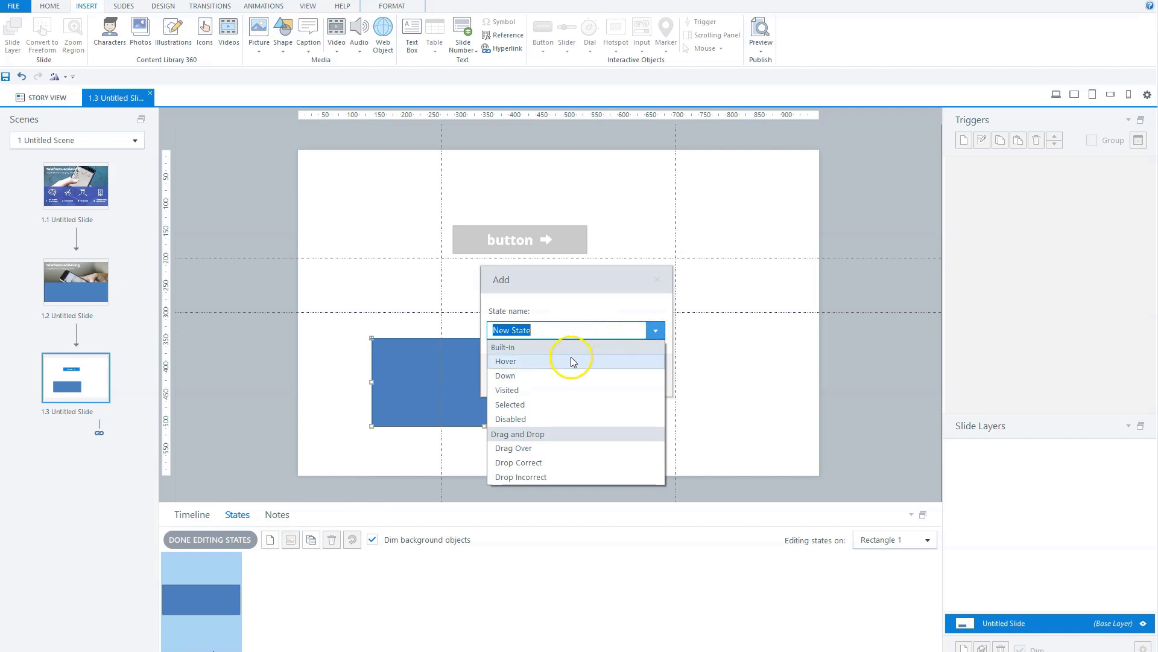
click(590, 304)
click(545, 327)
drag(546, 327, 455, 326)
text(newsl)
key(BackSpace)
key(BackSpace)
text(state)
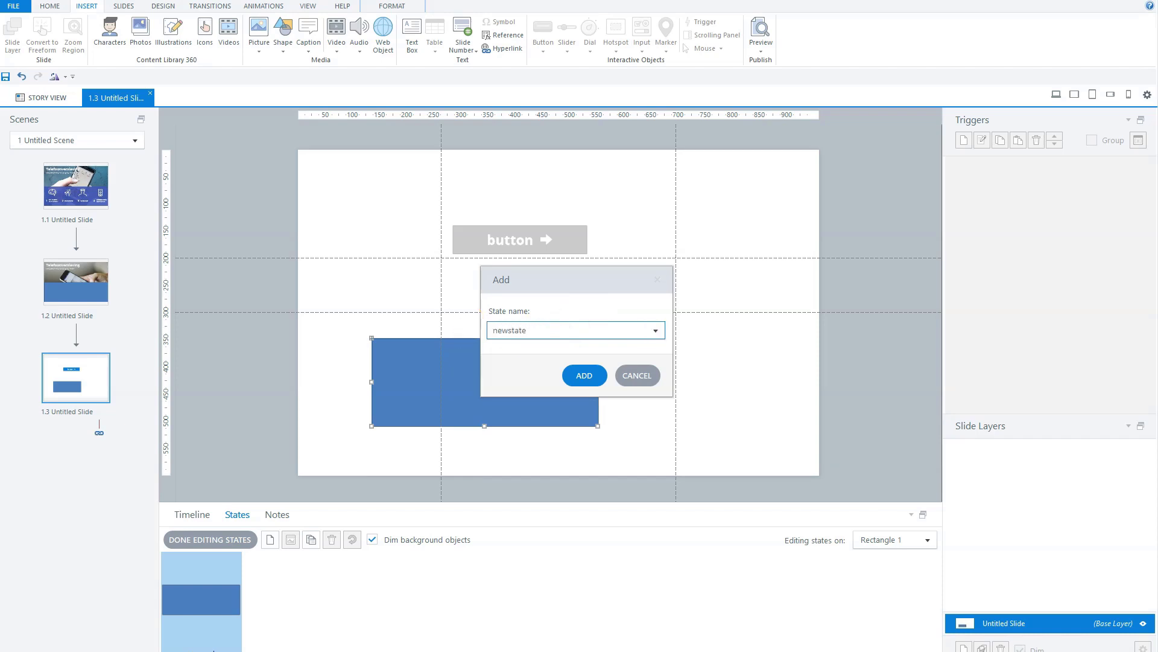
click(583, 375)
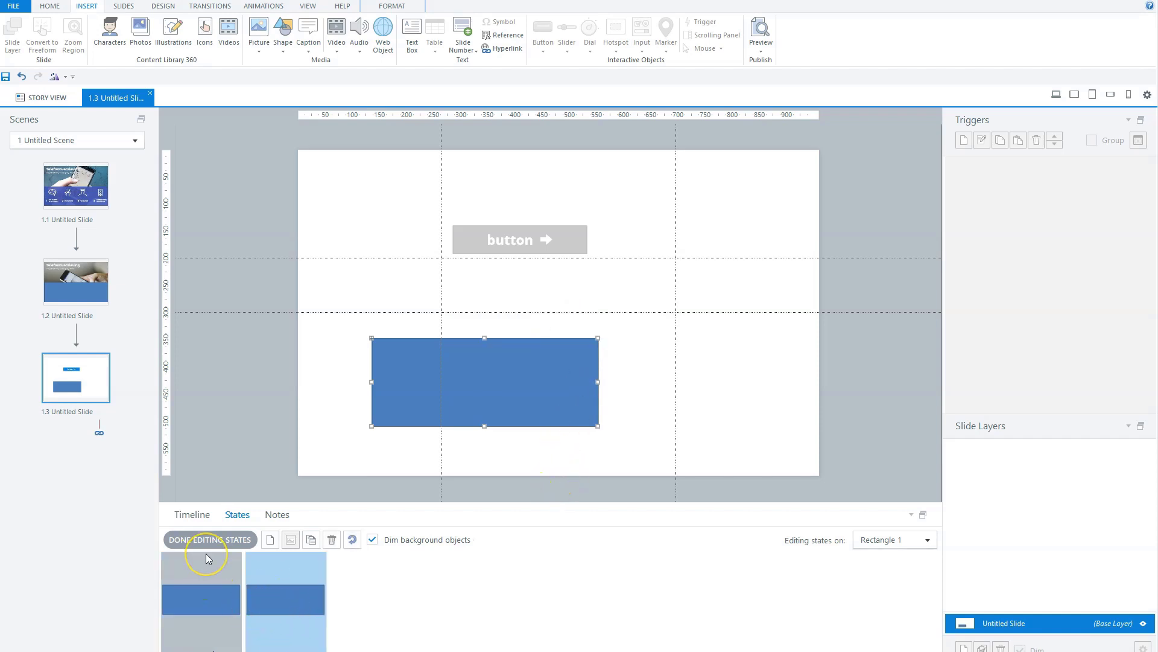
Add a rectangular speech-bubble caption beside the rectangle in its newstate state, check the Normal state, and finish editing the states.
click(221, 566)
click(288, 567)
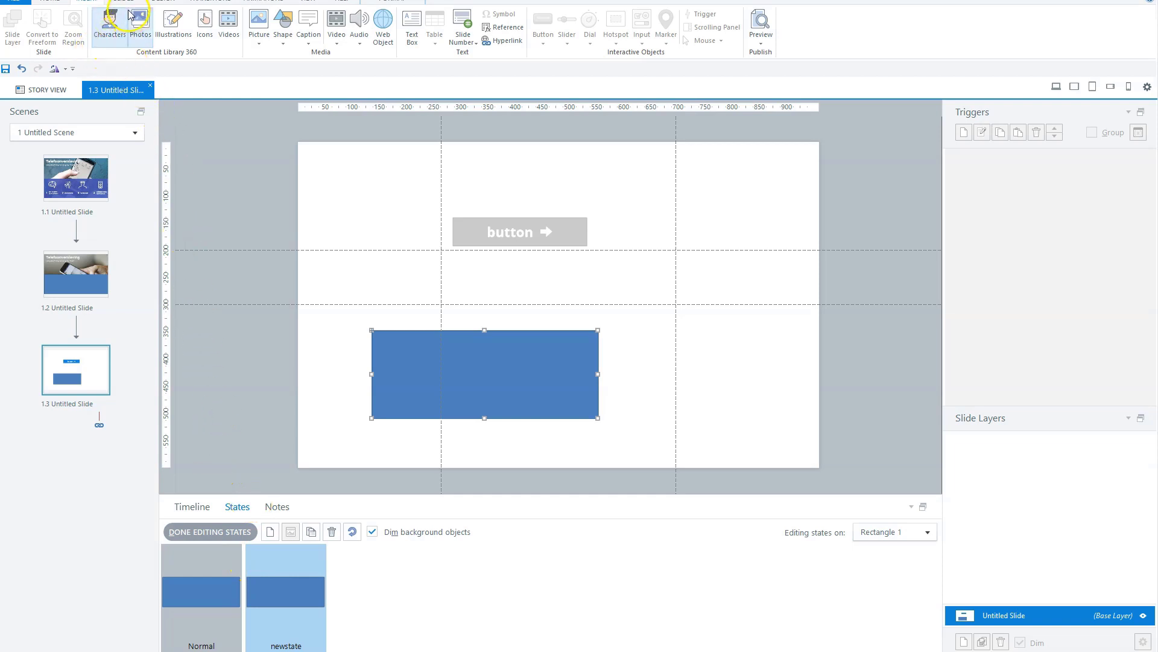
click(308, 42)
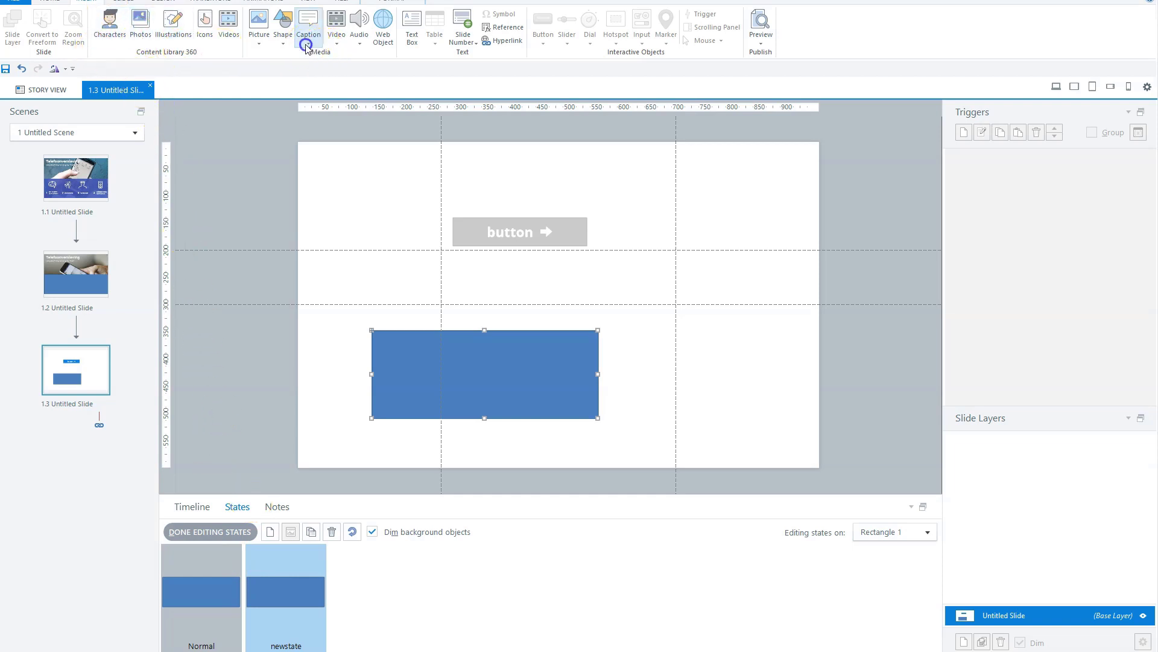
click(245, 135)
mouse_move(642, 334)
mouse_down()
mouse_move(667, 373)
mouse_move(779, 413)
mouse_up()
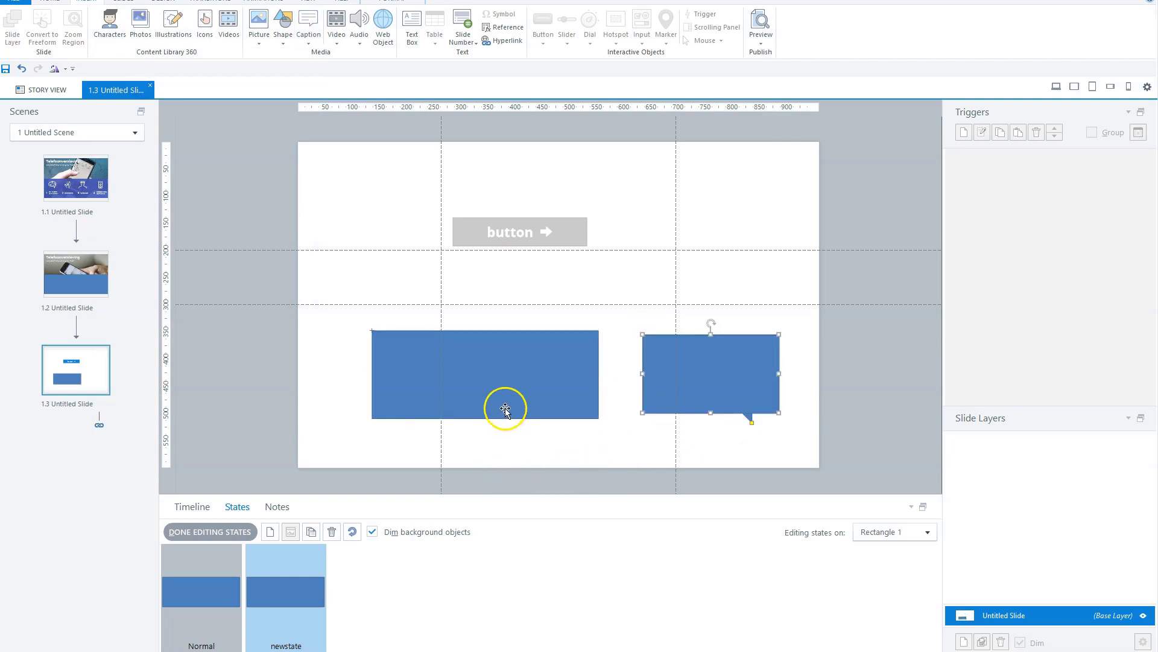
click(580, 375)
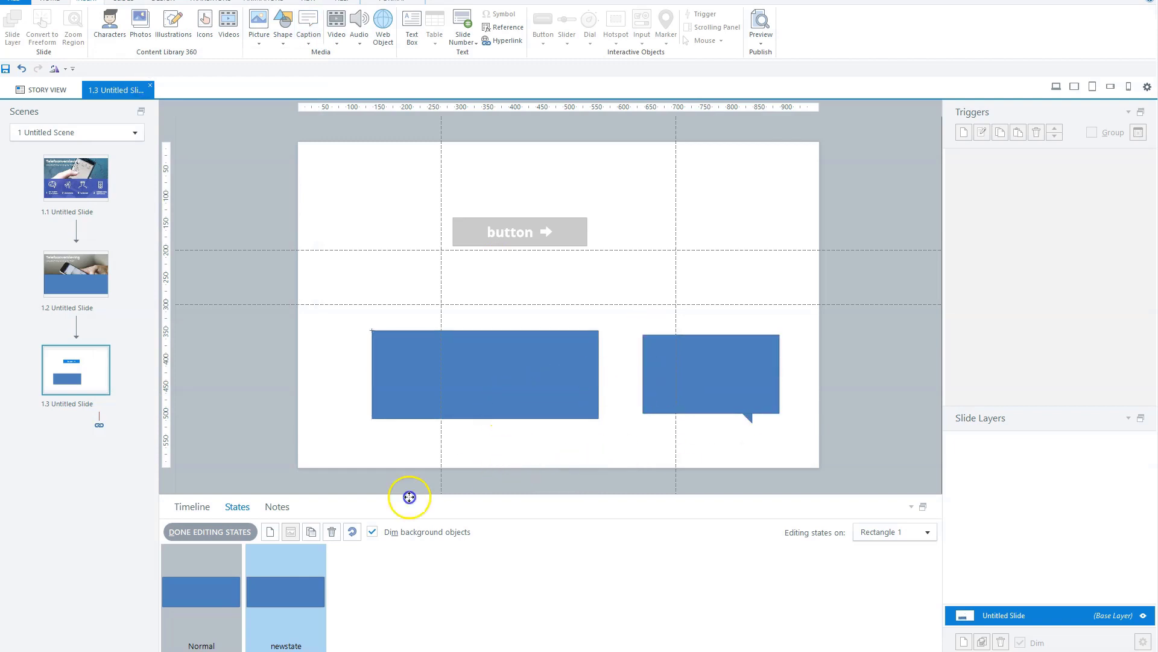
click(214, 552)
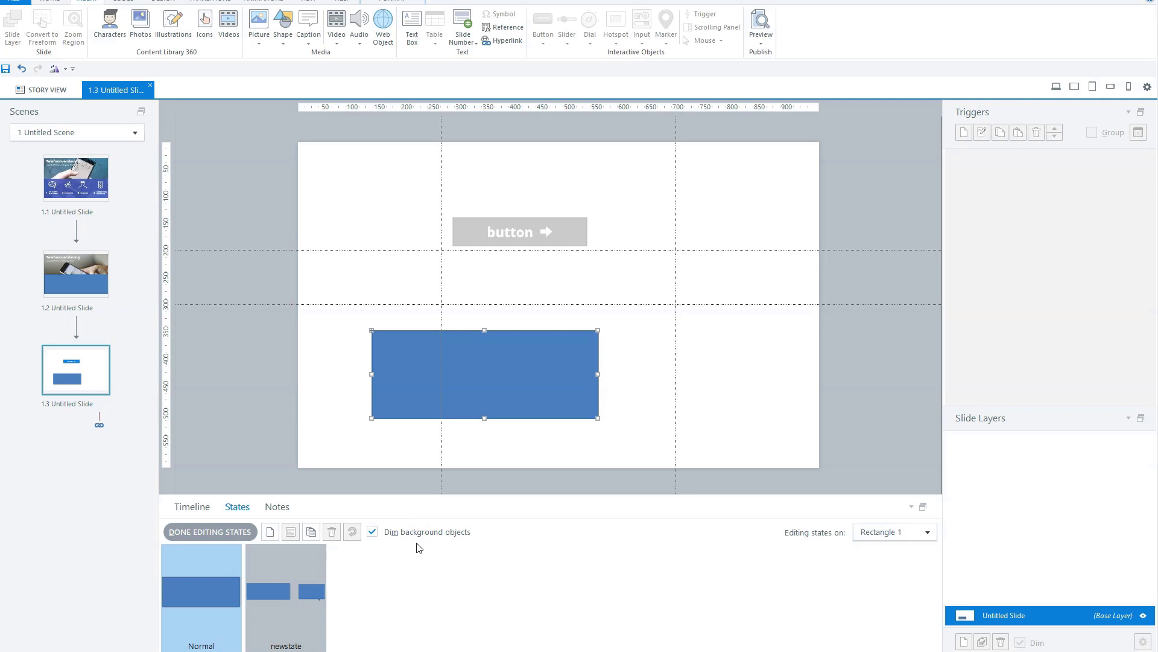
click(224, 532)
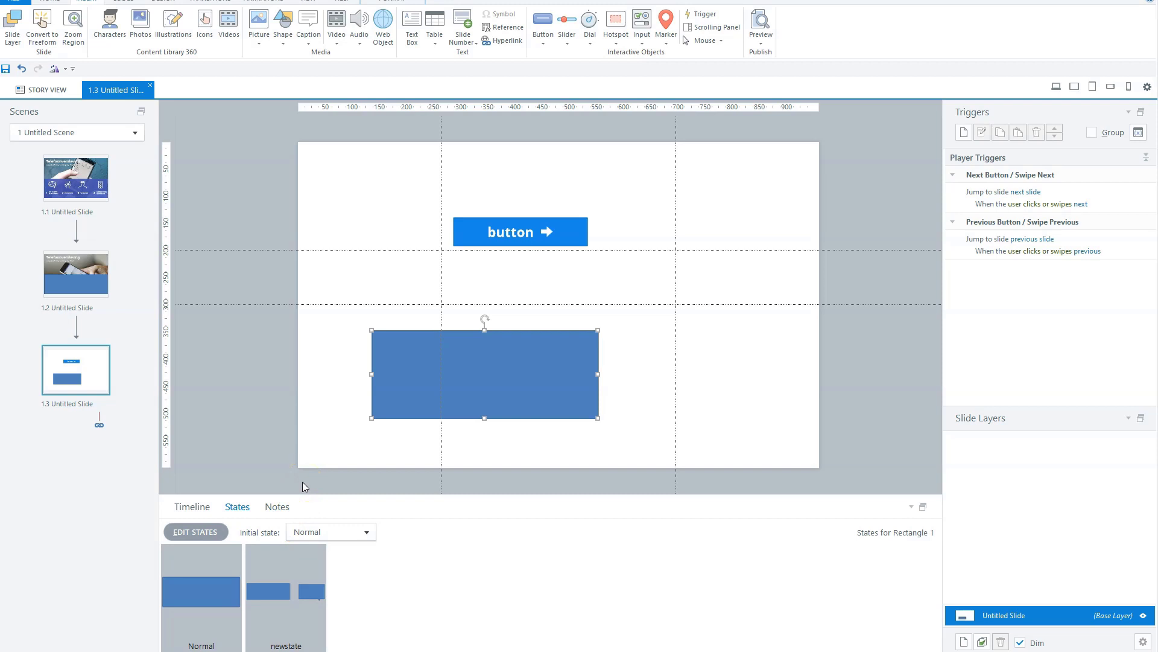
Set the rectangle's initial state to Hidden, trying the newstate option first.
click(335, 533)
click(330, 560)
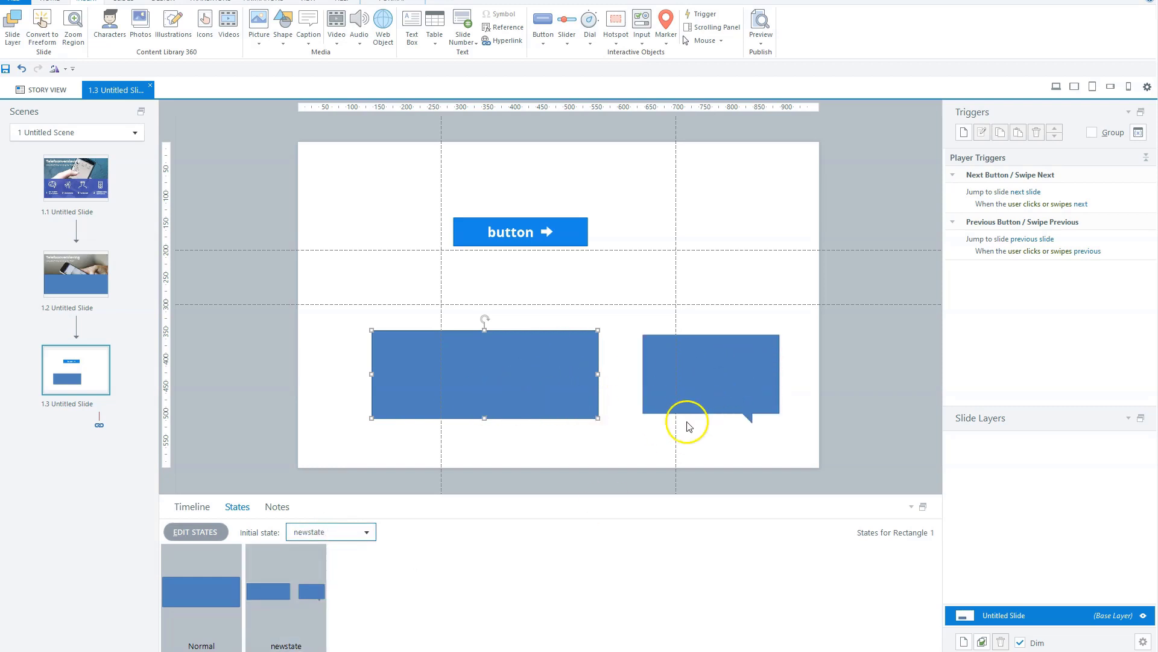
click(340, 532)
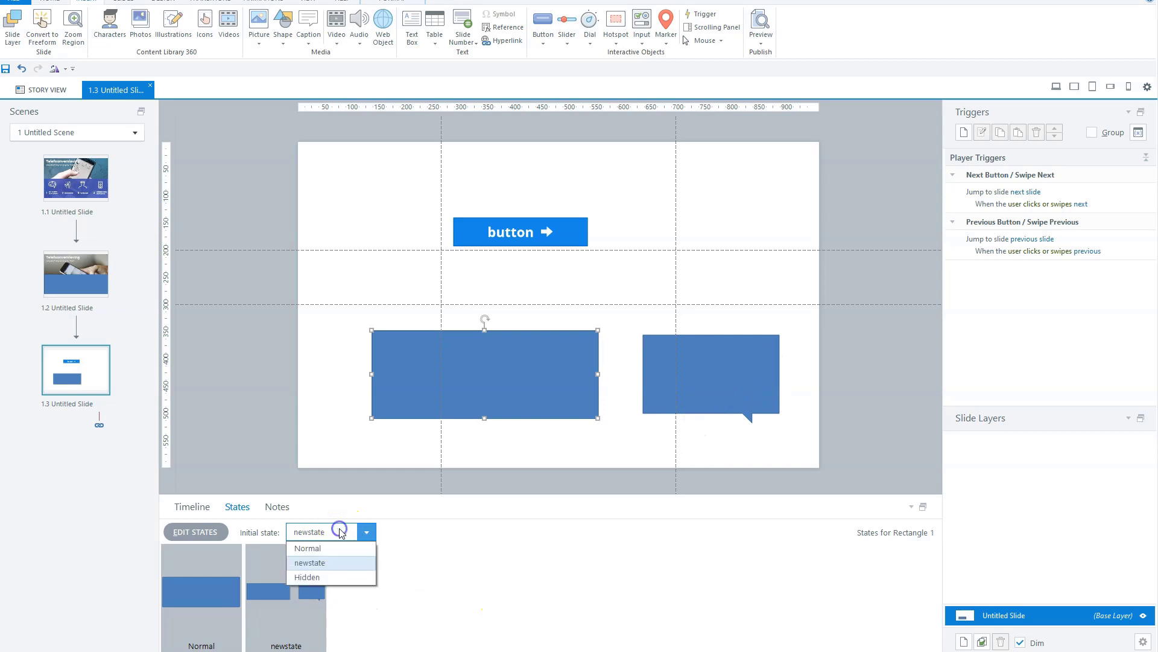
click(305, 573)
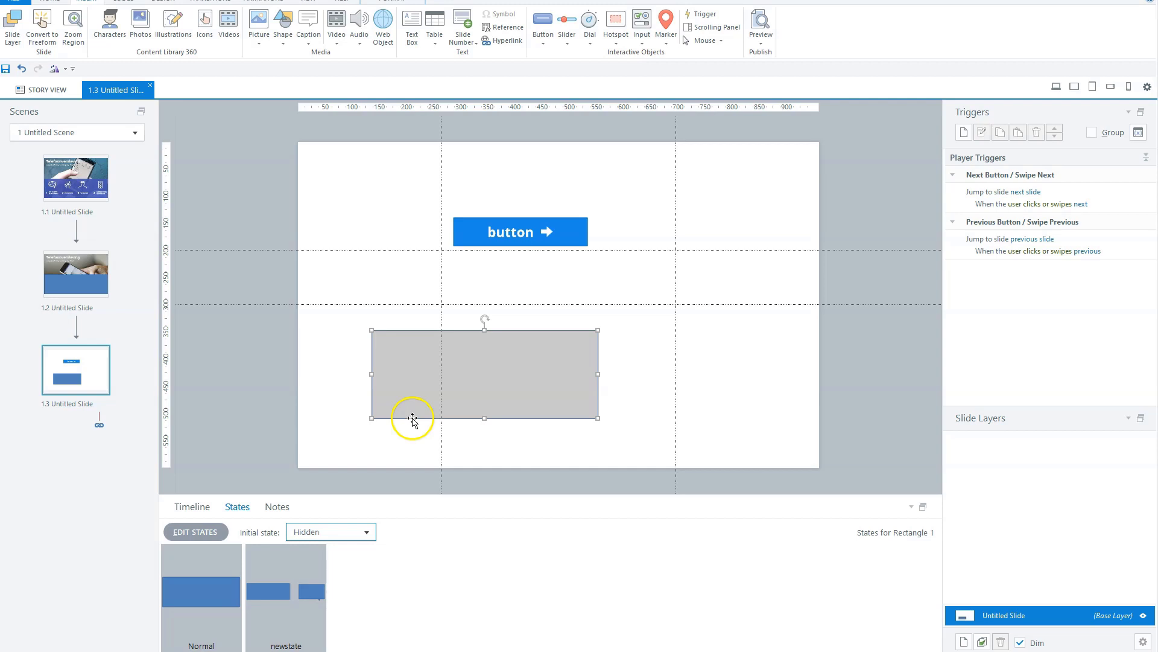
click(627, 386)
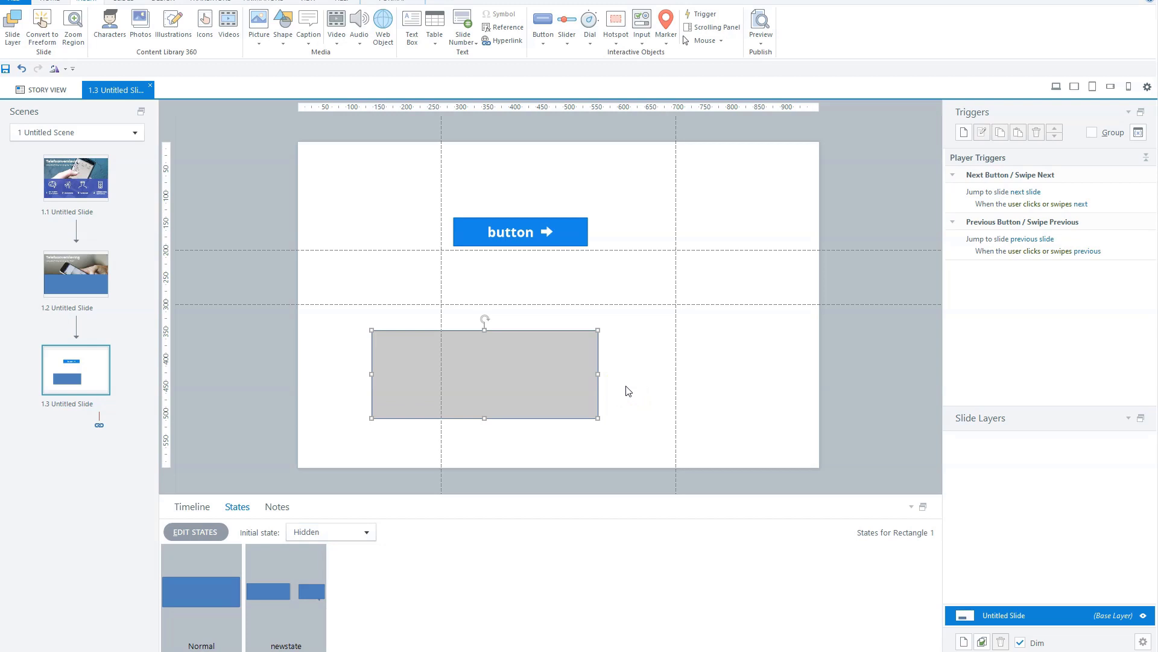
click(963, 133)
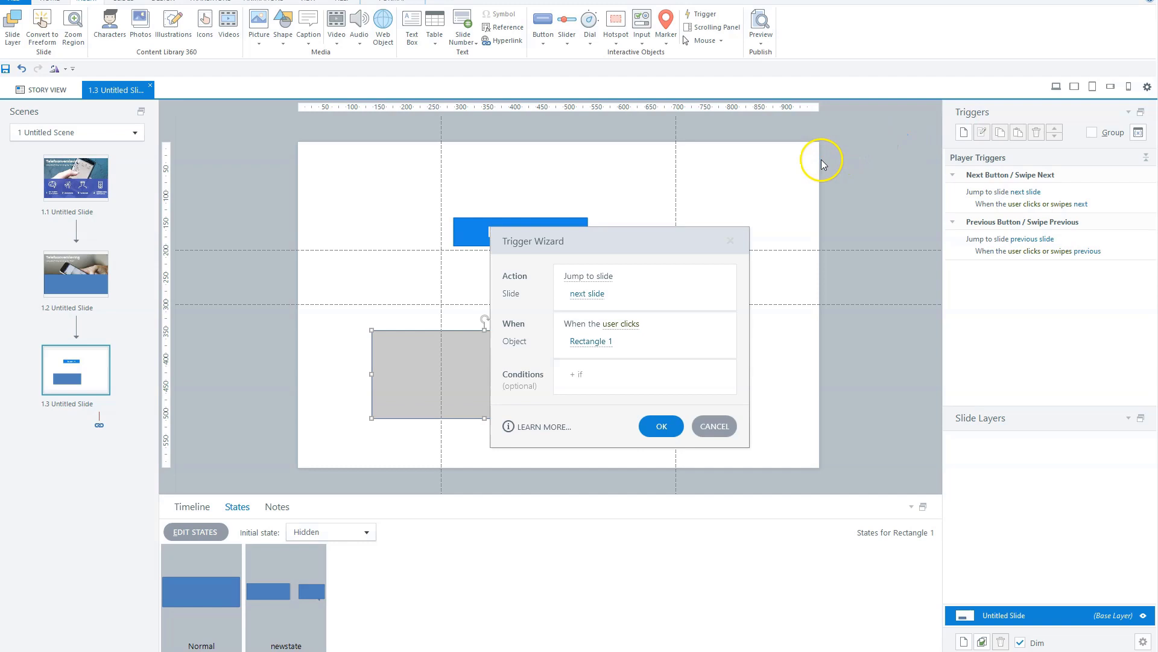
click(577, 298)
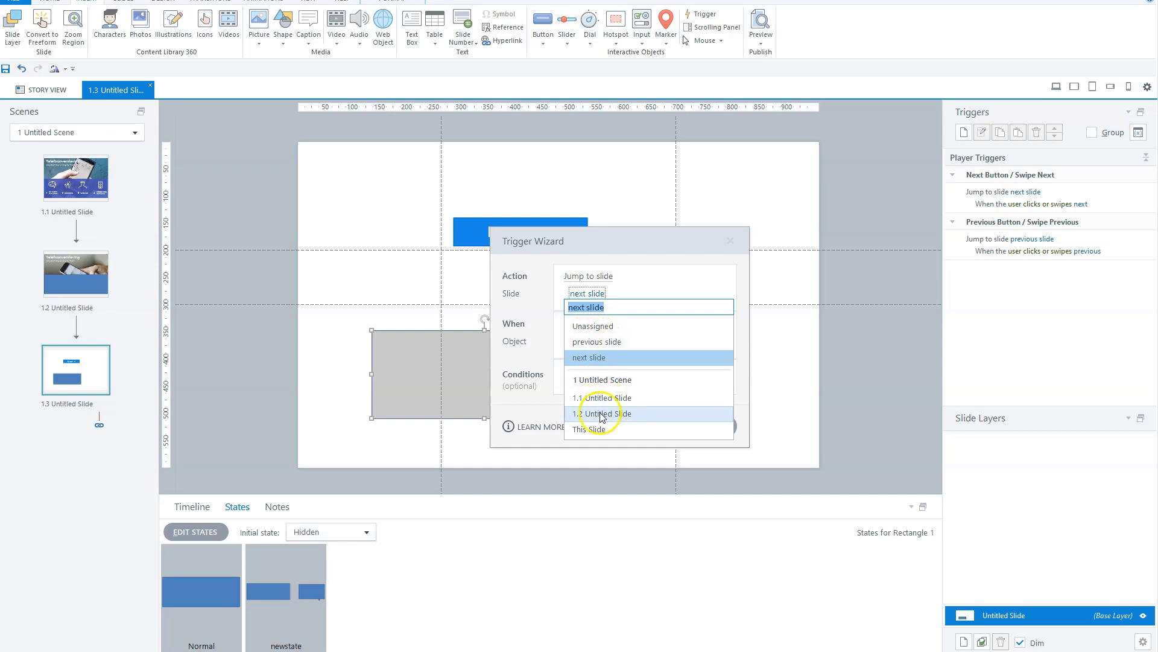
click(547, 356)
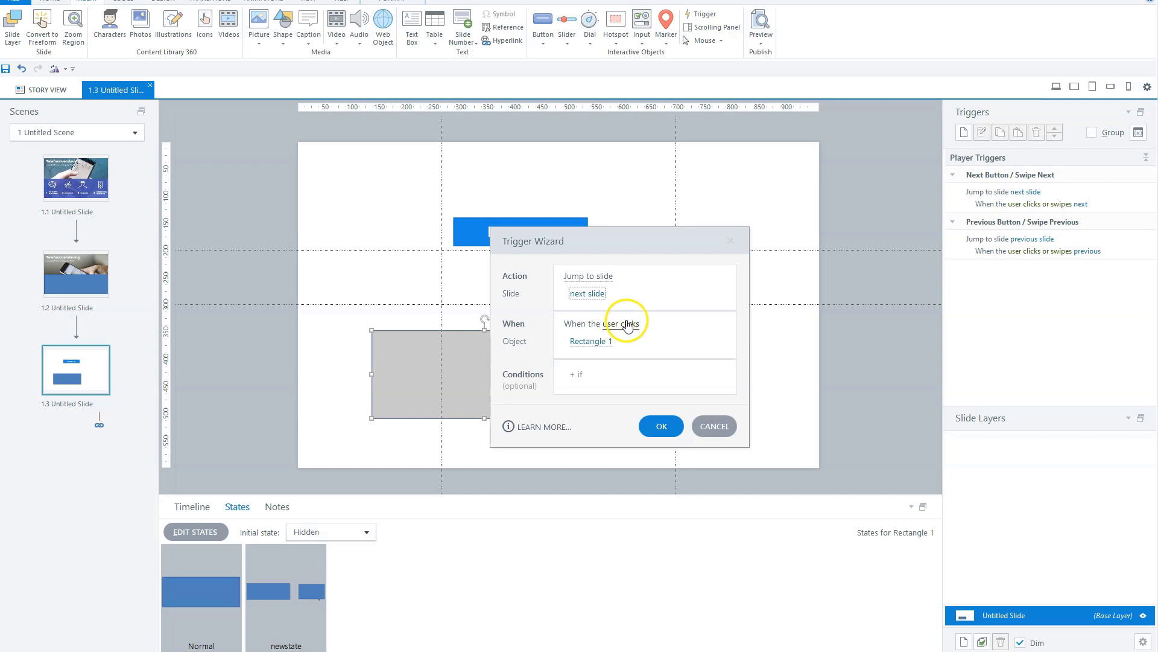
click(517, 339)
click(713, 426)
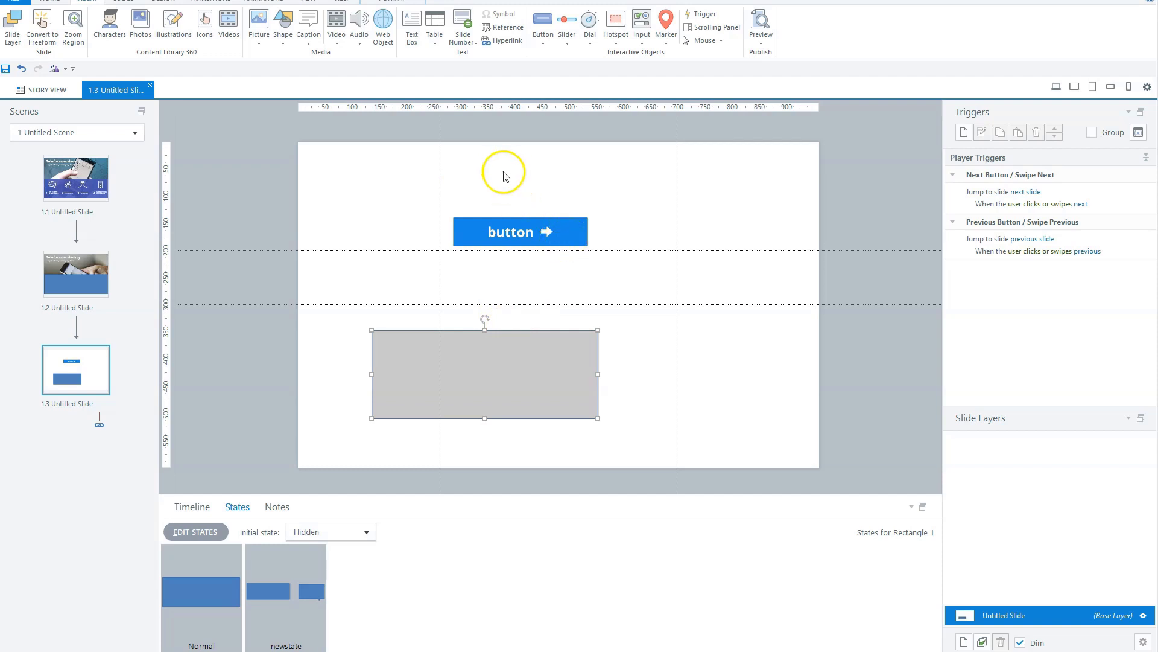
Add a trigger to the button that changes the state of Rectangle 1 to Normal when the user clicks Button 1.
click(570, 223)
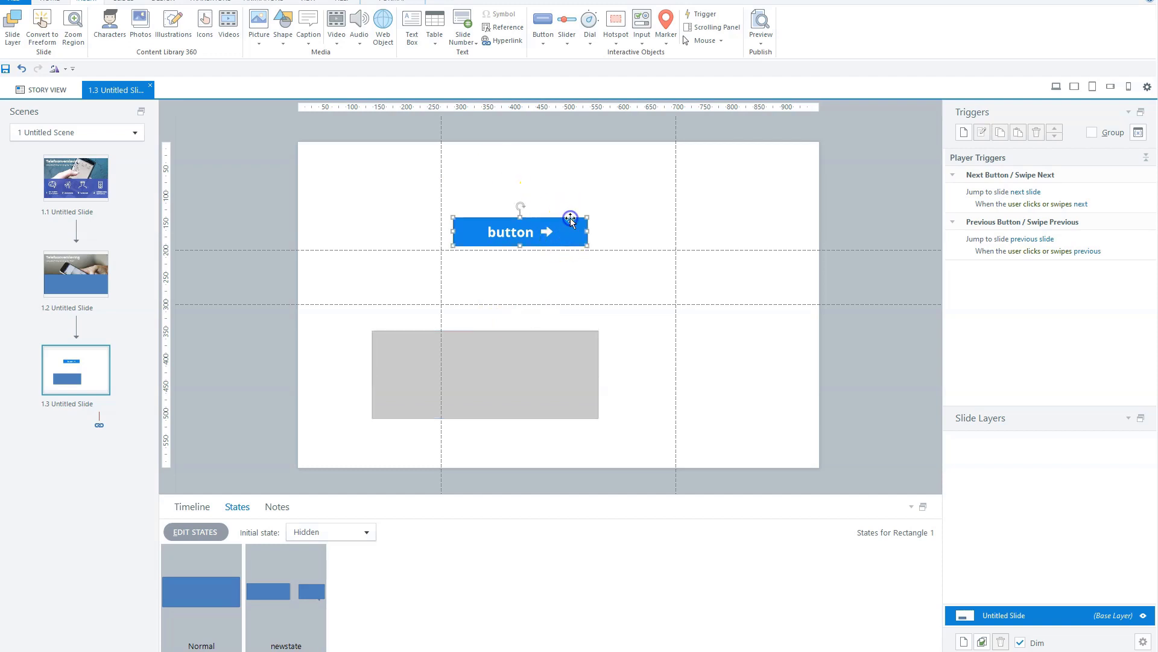
click(963, 133)
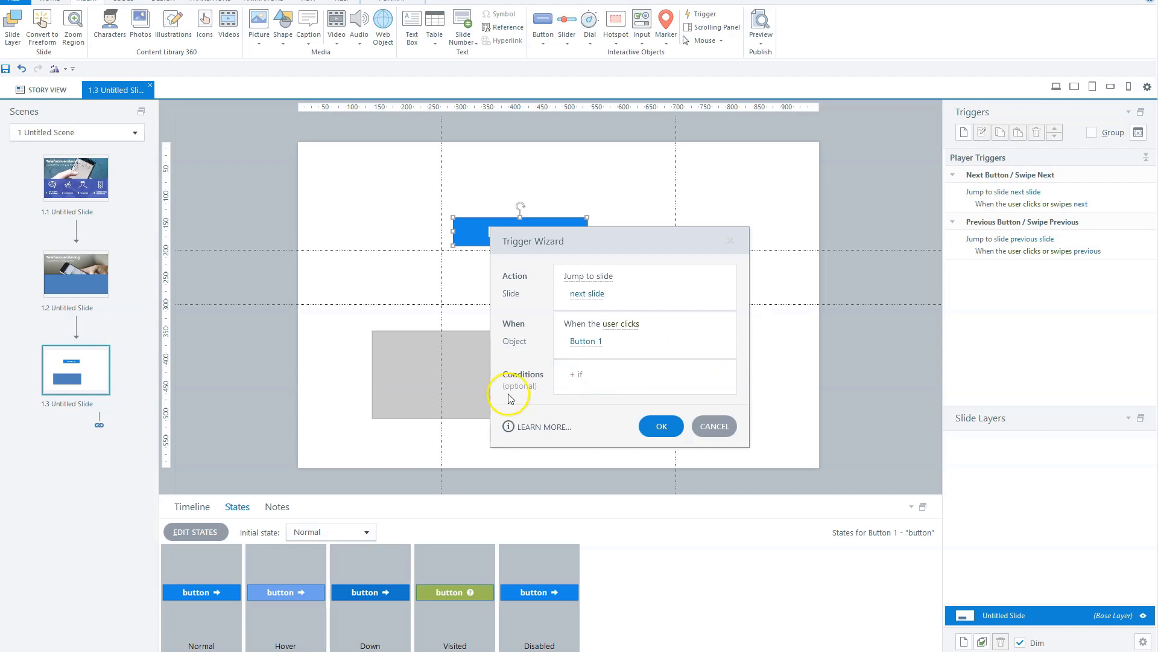
click(550, 395)
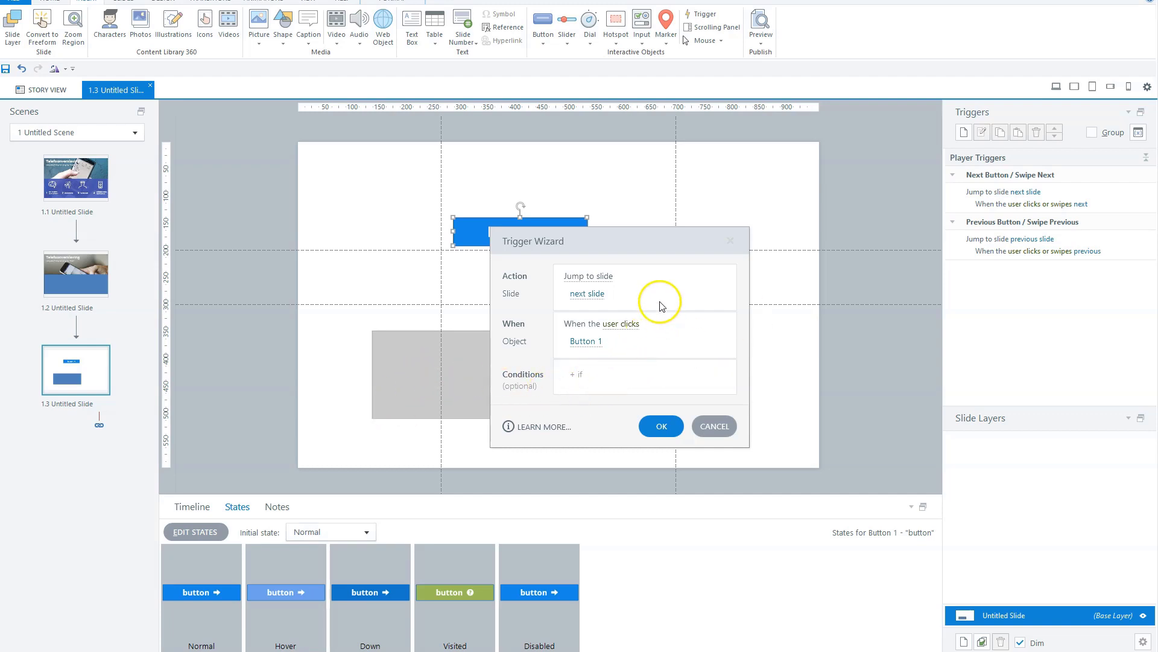
click(600, 276)
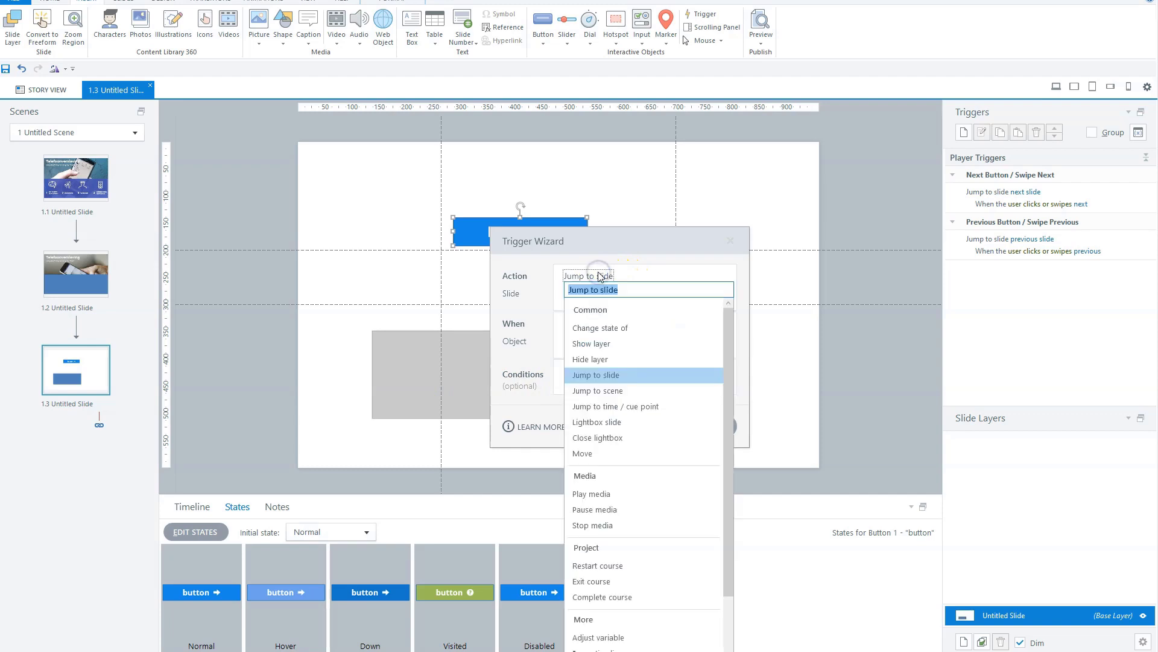
click(602, 328)
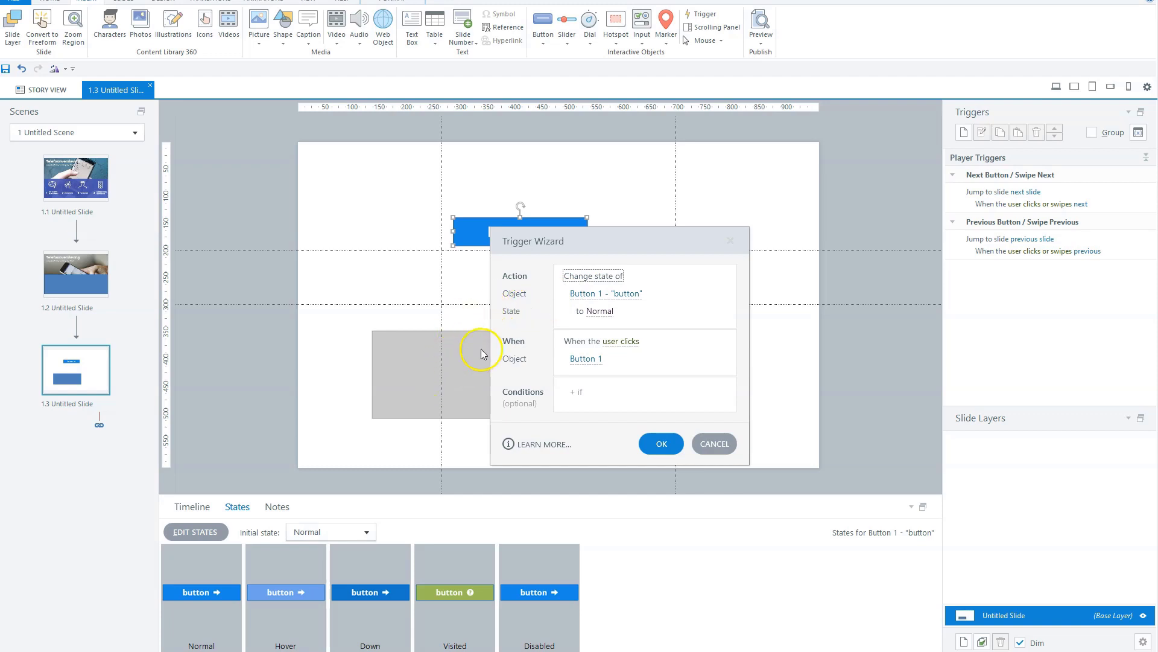
click(621, 294)
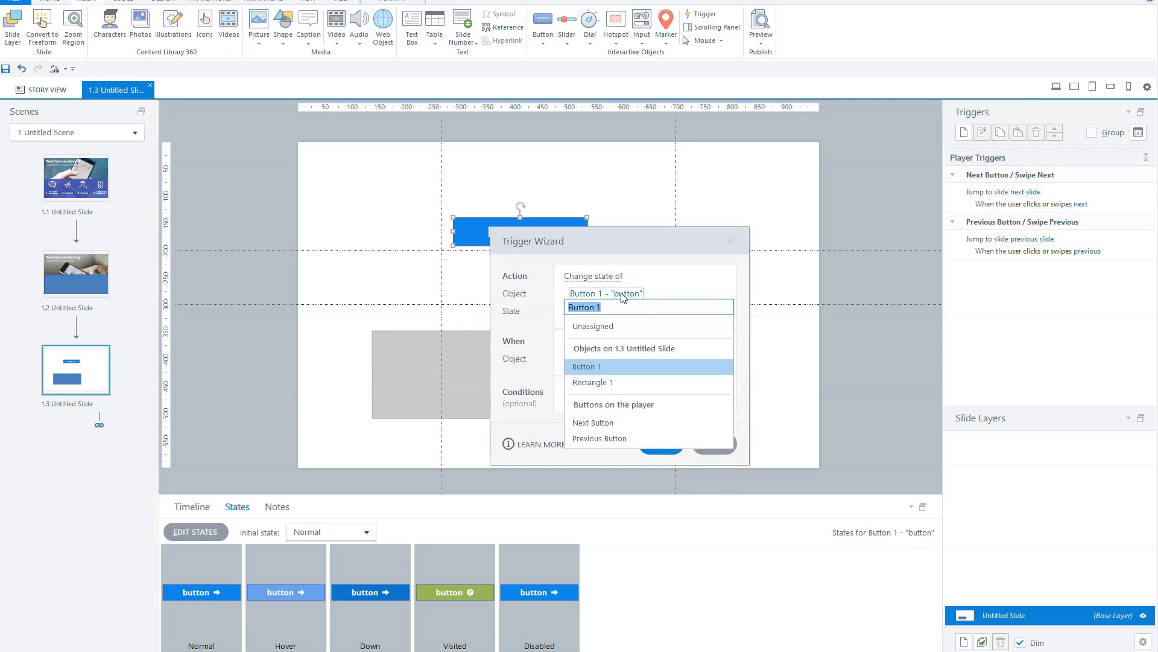
click(593, 382)
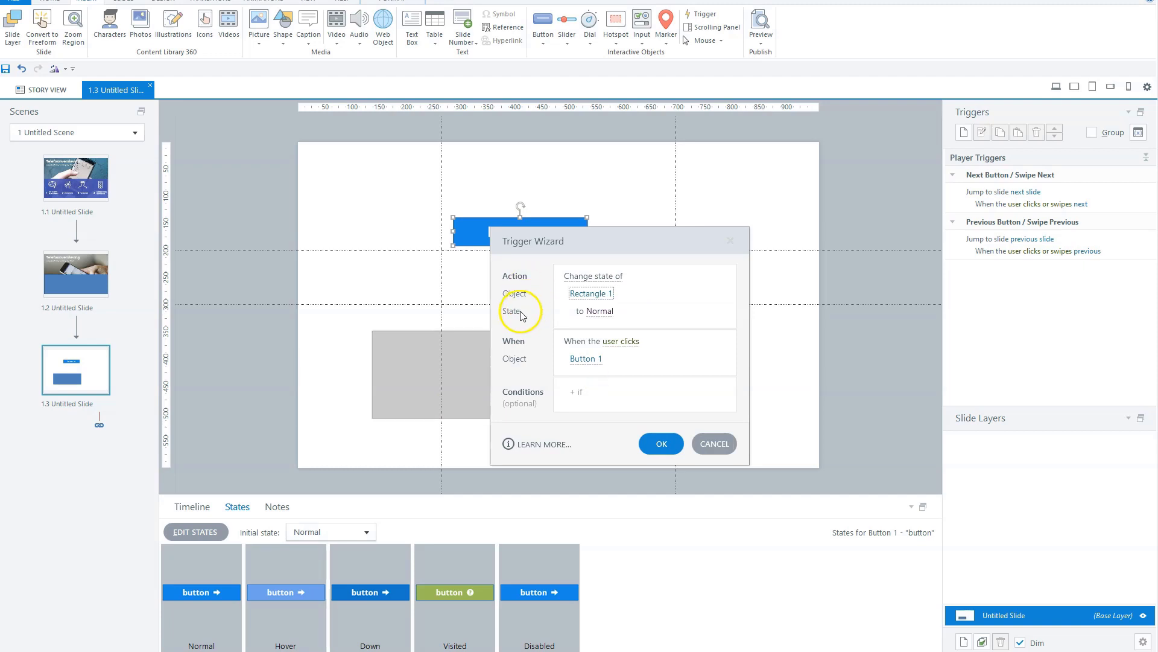
click(561, 316)
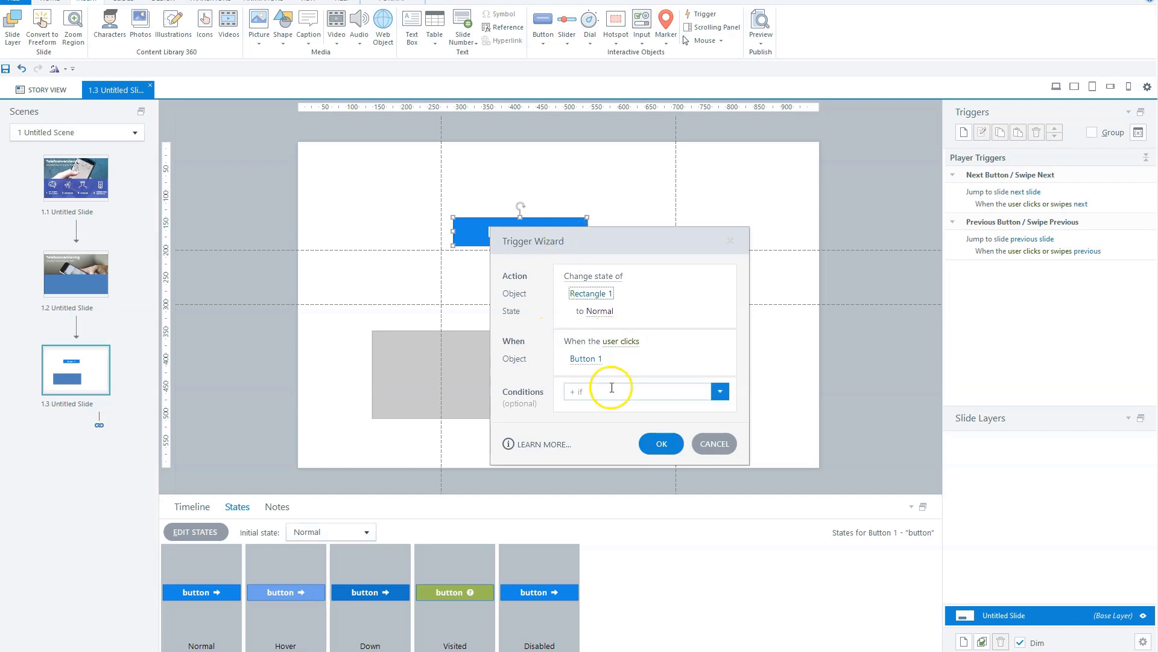
click(661, 443)
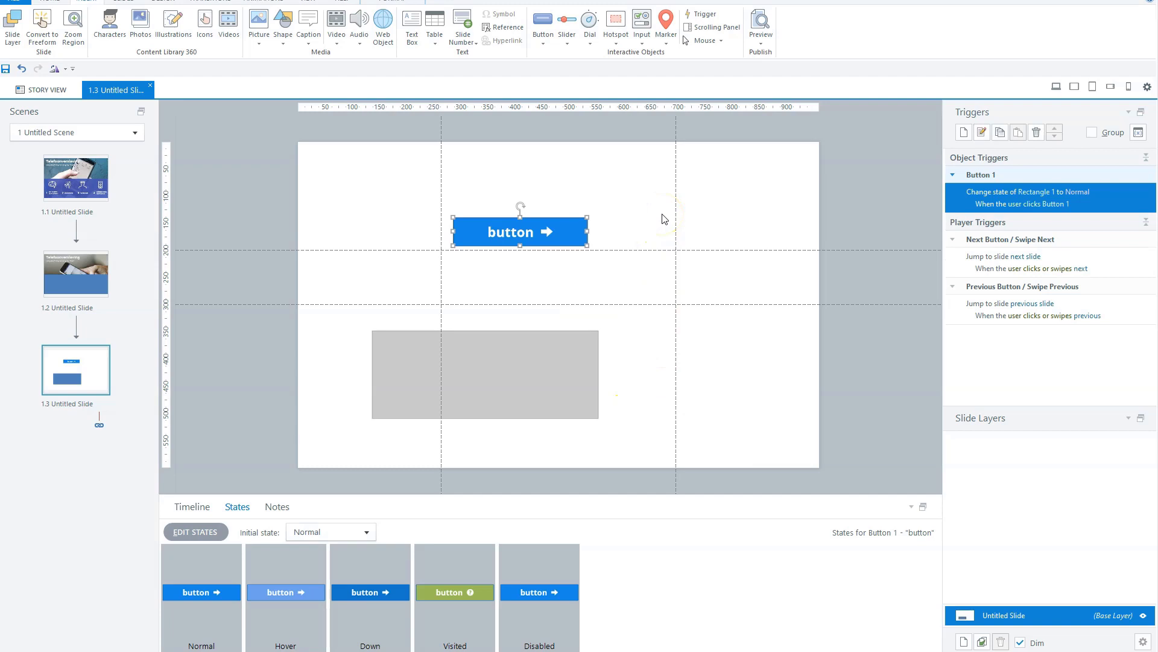
Preview the slide and activate the button to test its trigger on the hidden rectangle.
key(ctrl+F12)
click(703, 375)
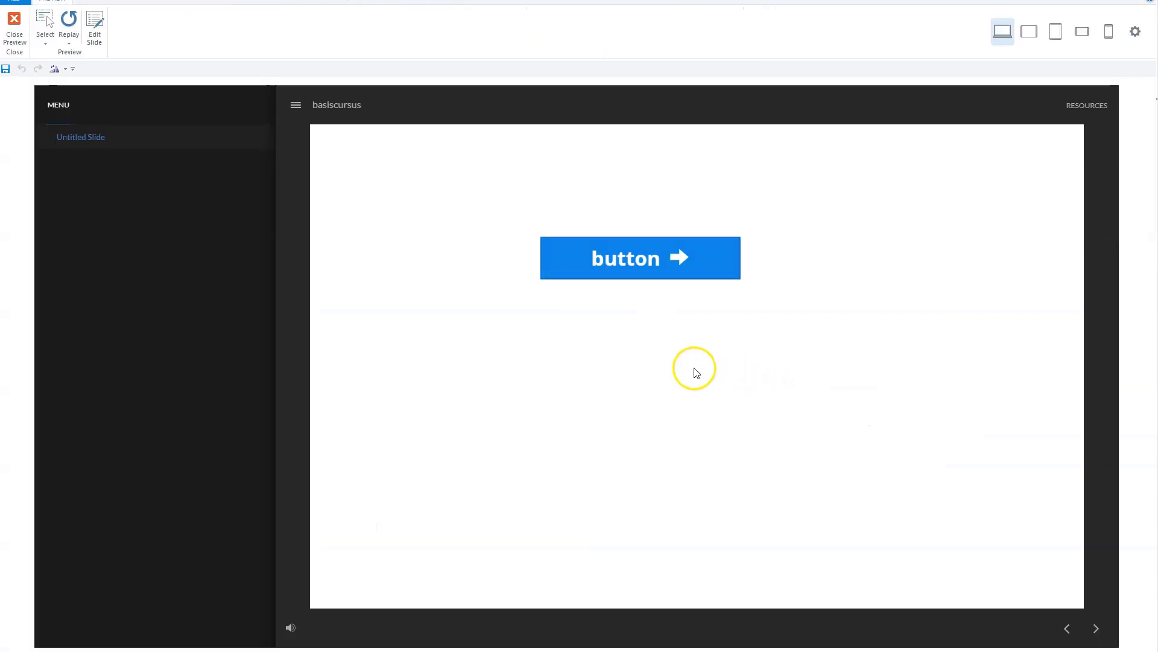
click(704, 244)
click(566, 500)
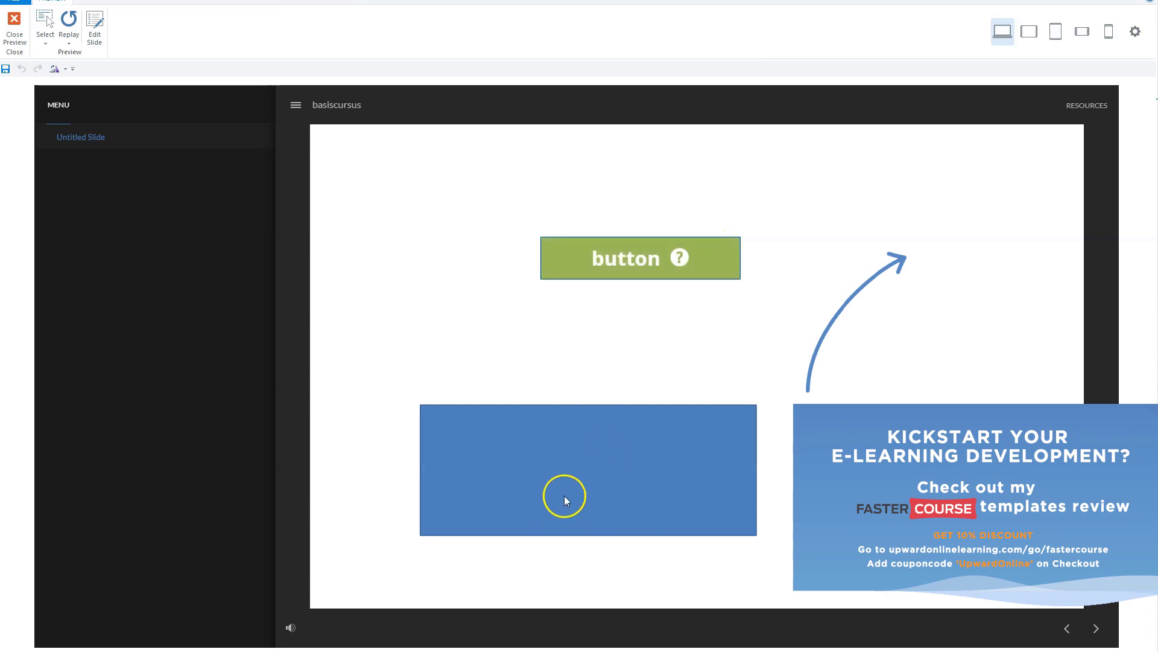
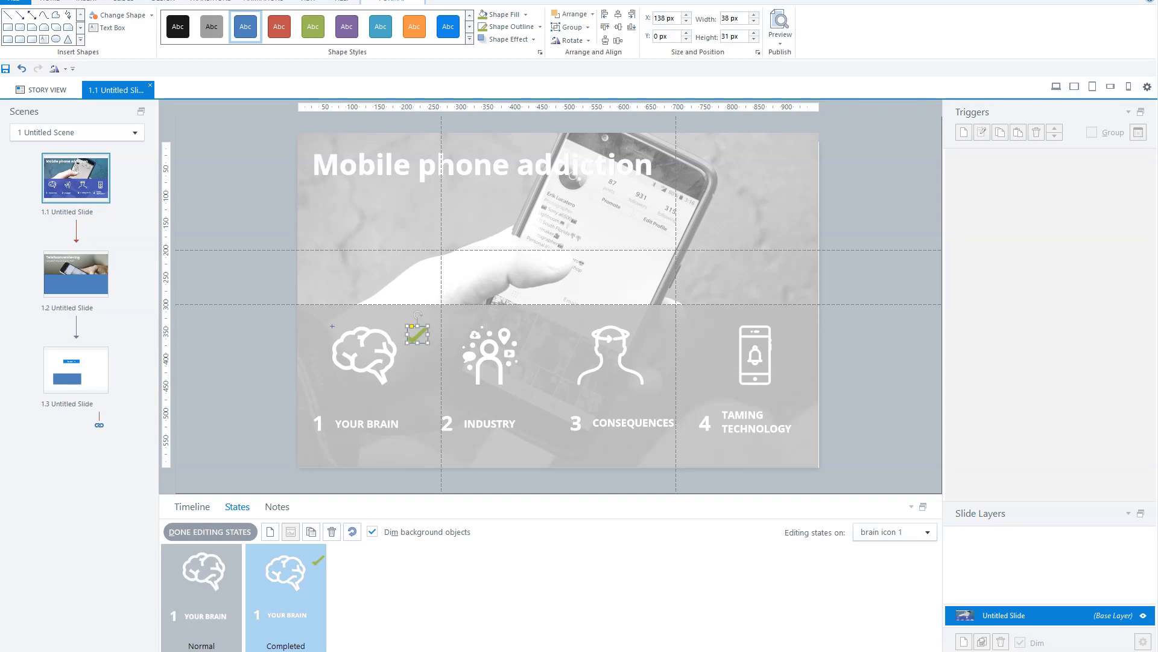
Finish editing the brain icon's states and create a trigger that changes the state of menu item 1 to Completed.
click(201, 534)
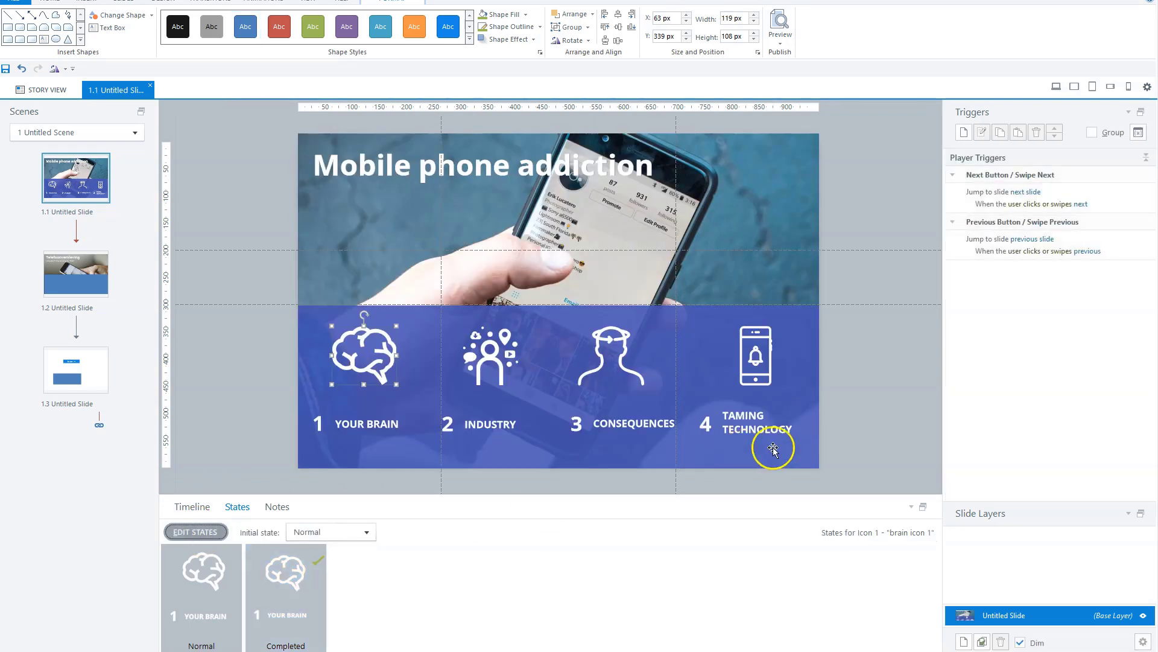
click(962, 134)
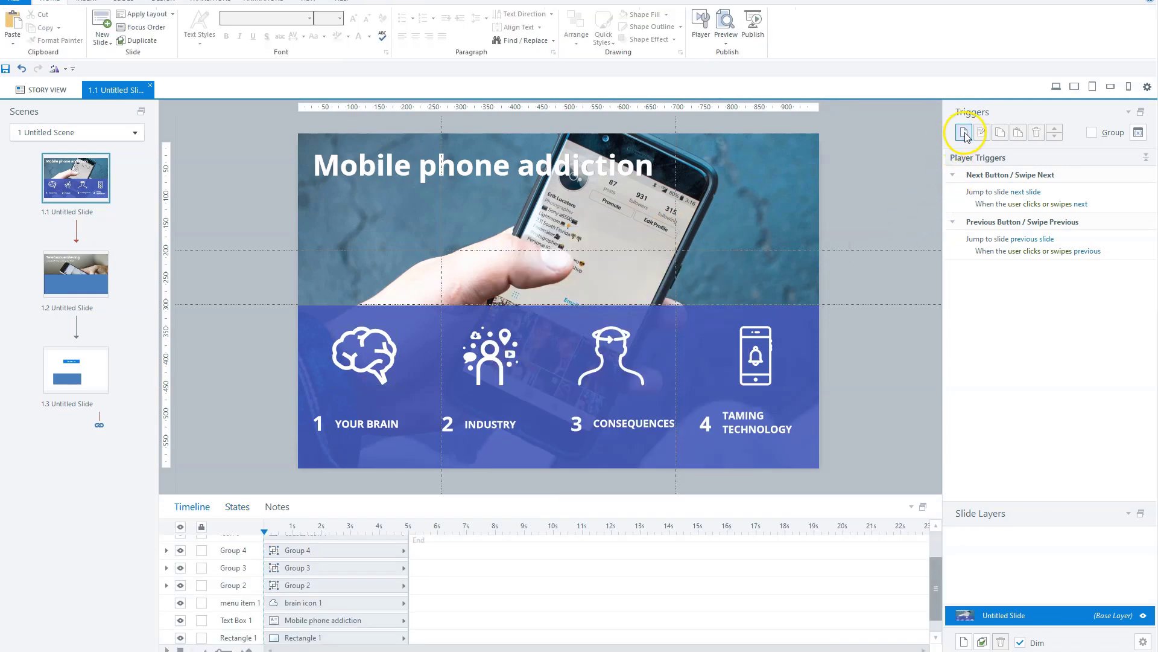
click(964, 133)
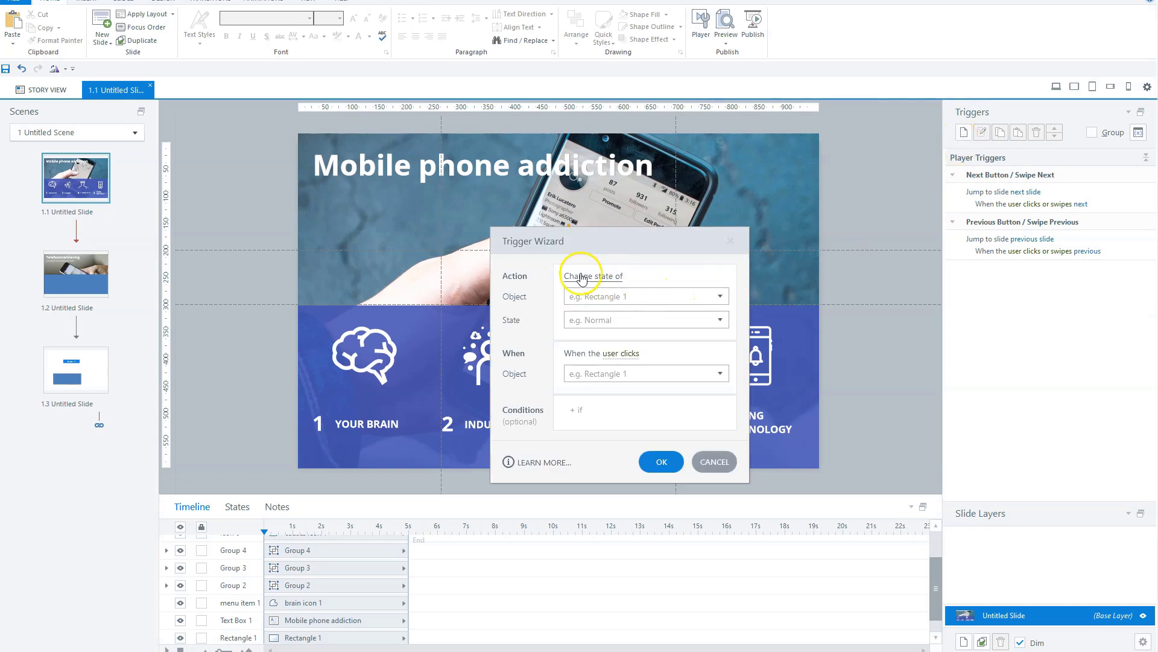
click(627, 295)
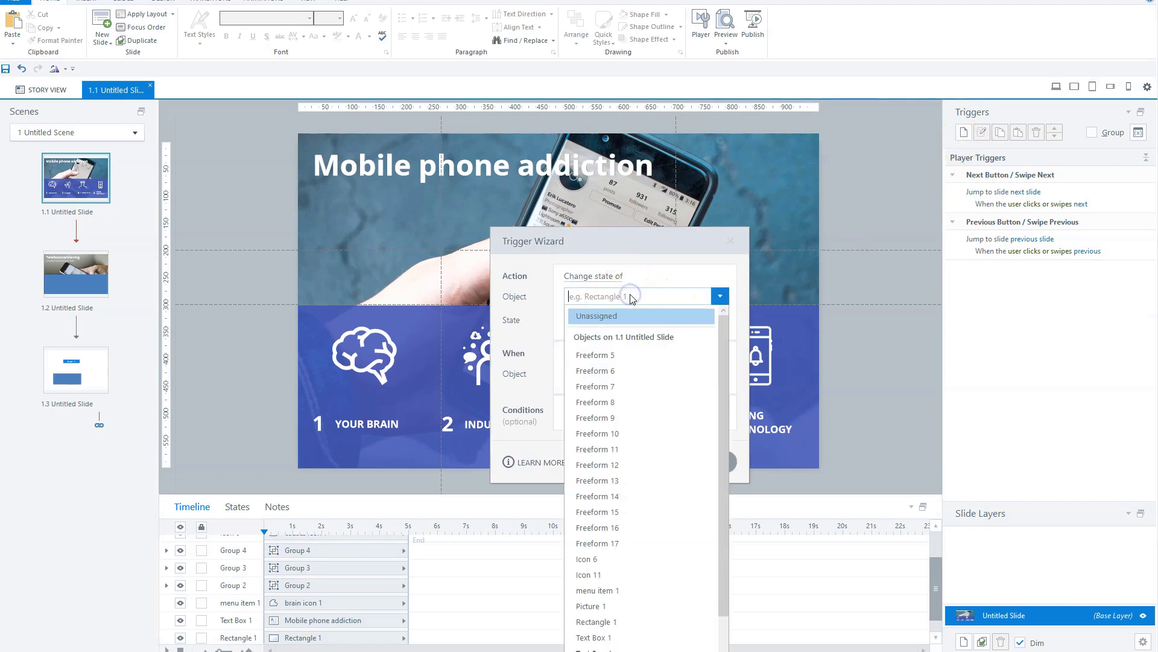
click(604, 593)
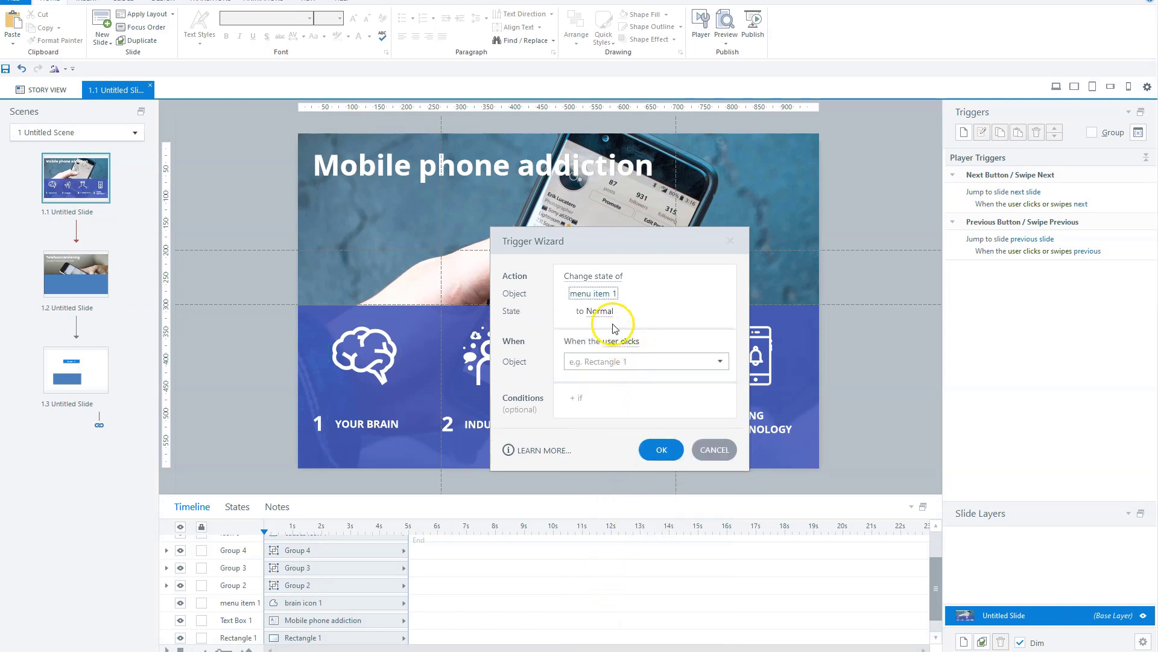
click(608, 312)
click(610, 360)
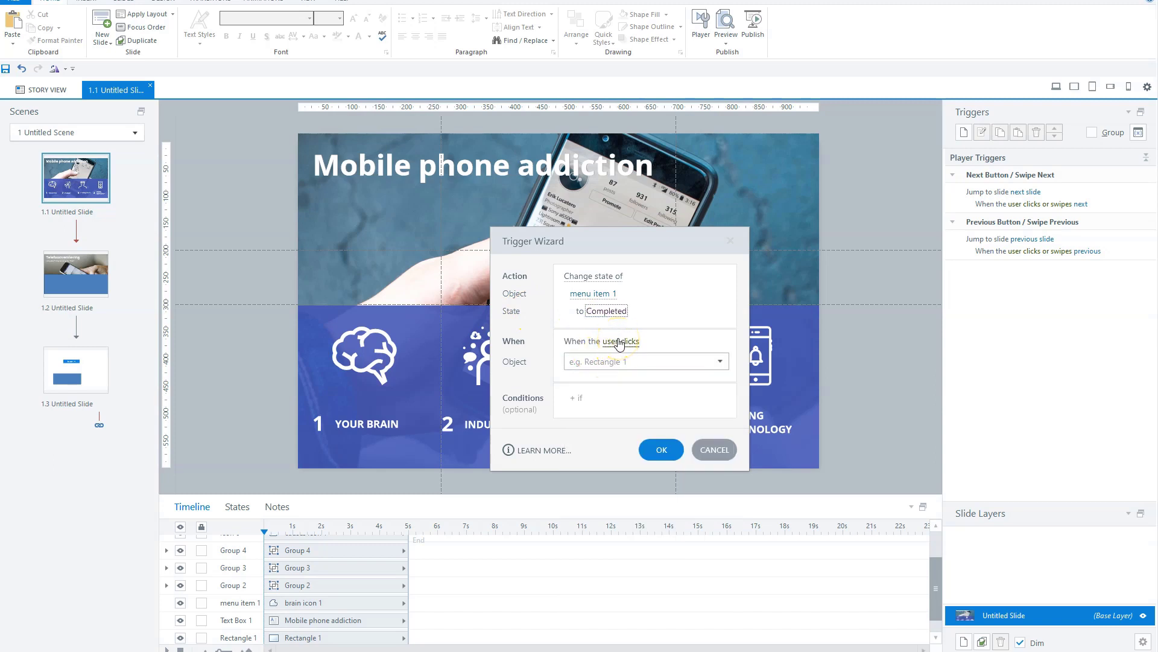
Make the trigger run when the timeline starts on this slide and save it.
click(618, 342)
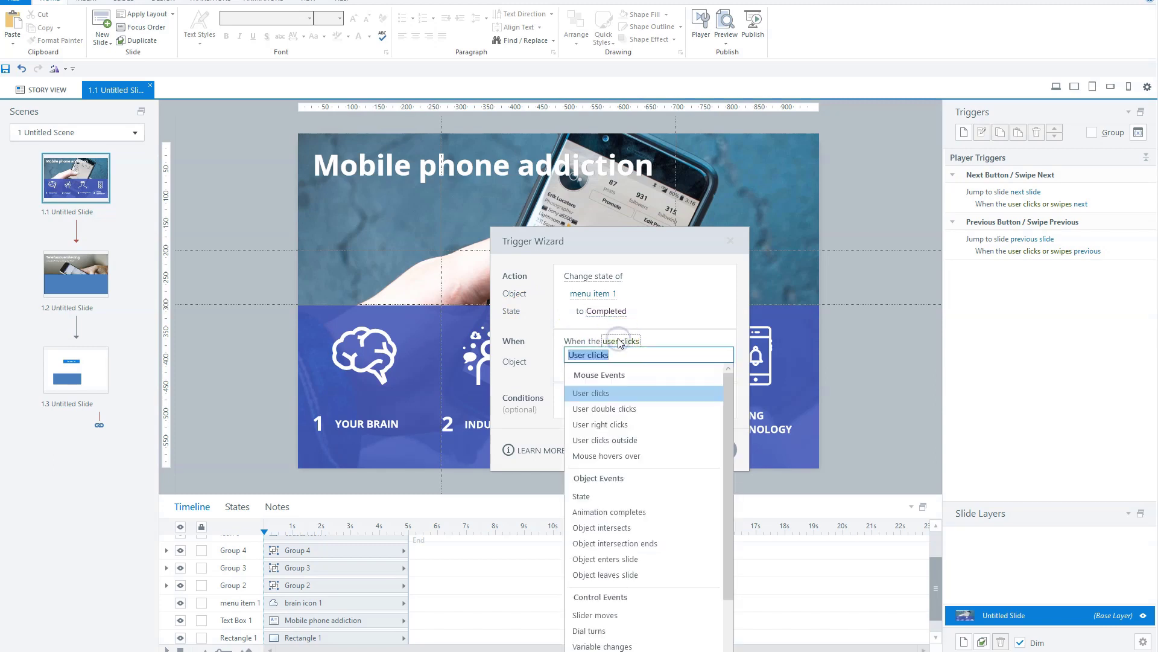
scroll(628, 543, down, 5)
click(627, 600)
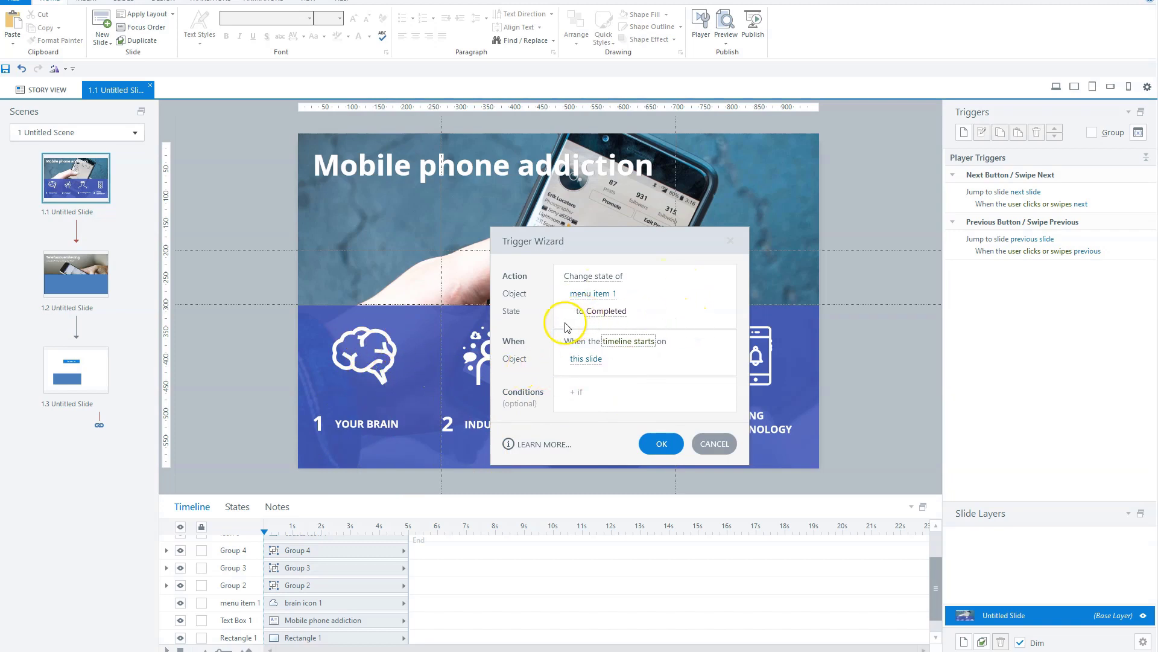
click(663, 445)
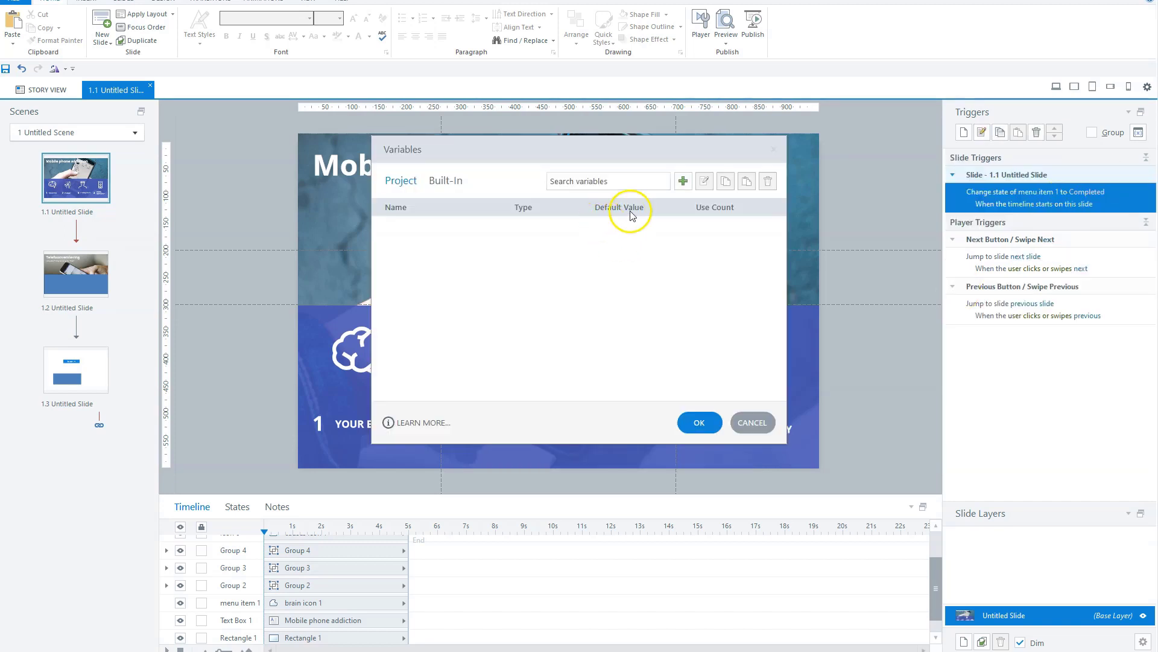
Create a True/False project variable named "chapter1completed" with the default value False.
click(683, 181)
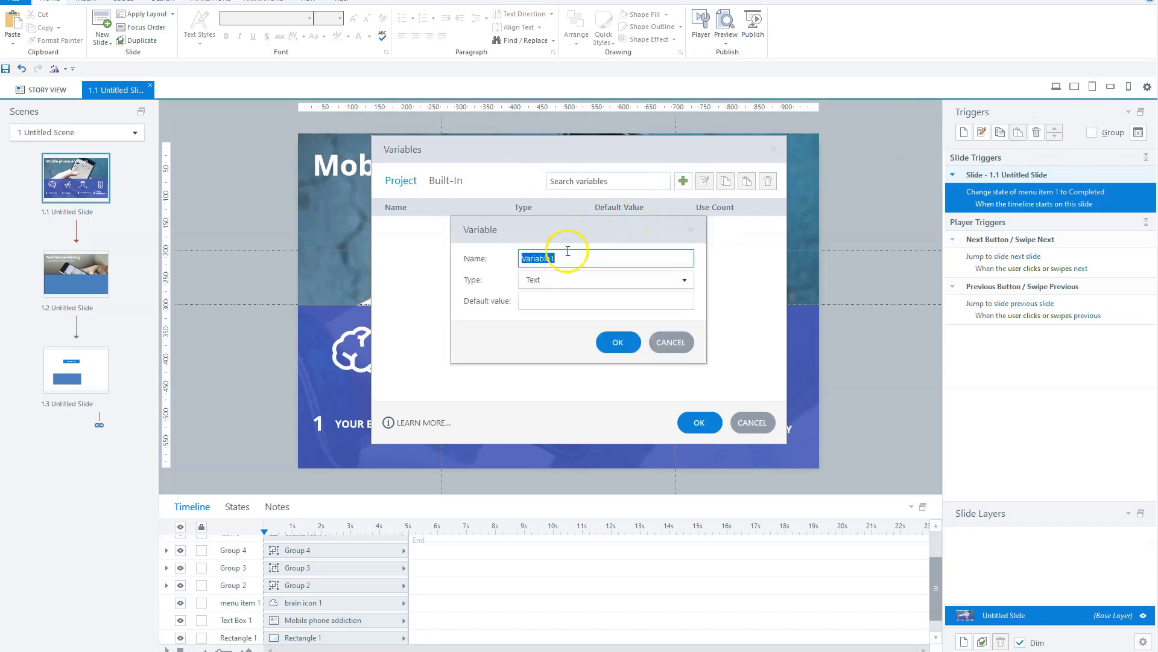
click(569, 280)
click(574, 294)
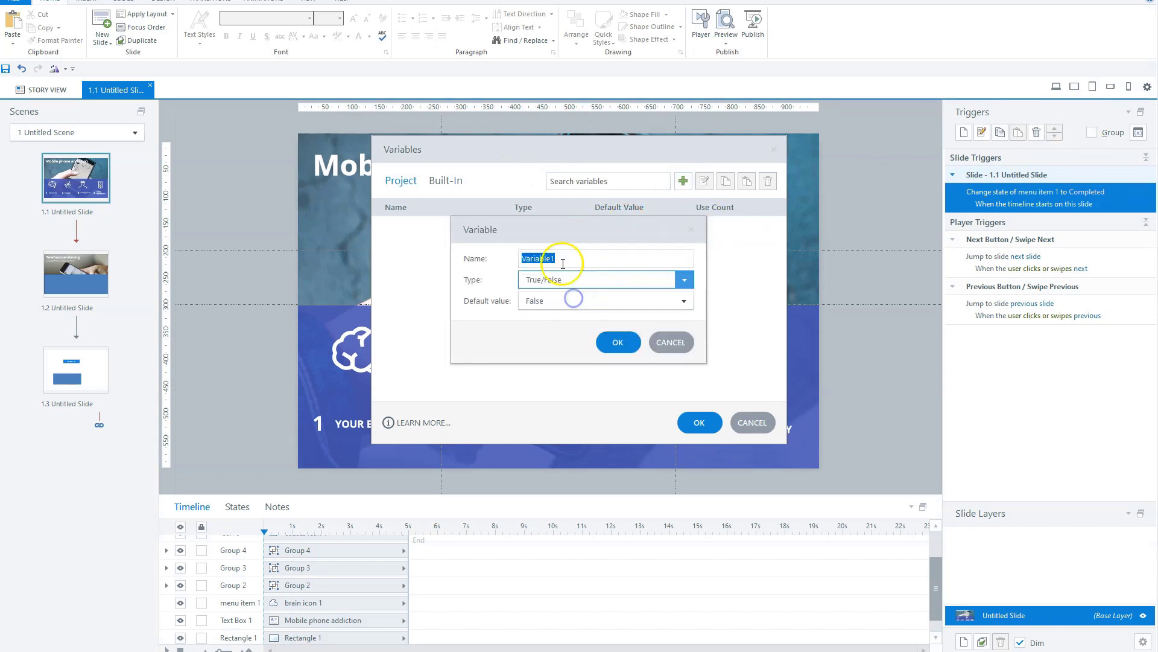
click(562, 258)
drag(562, 259, 473, 259)
text(chapter1completed)
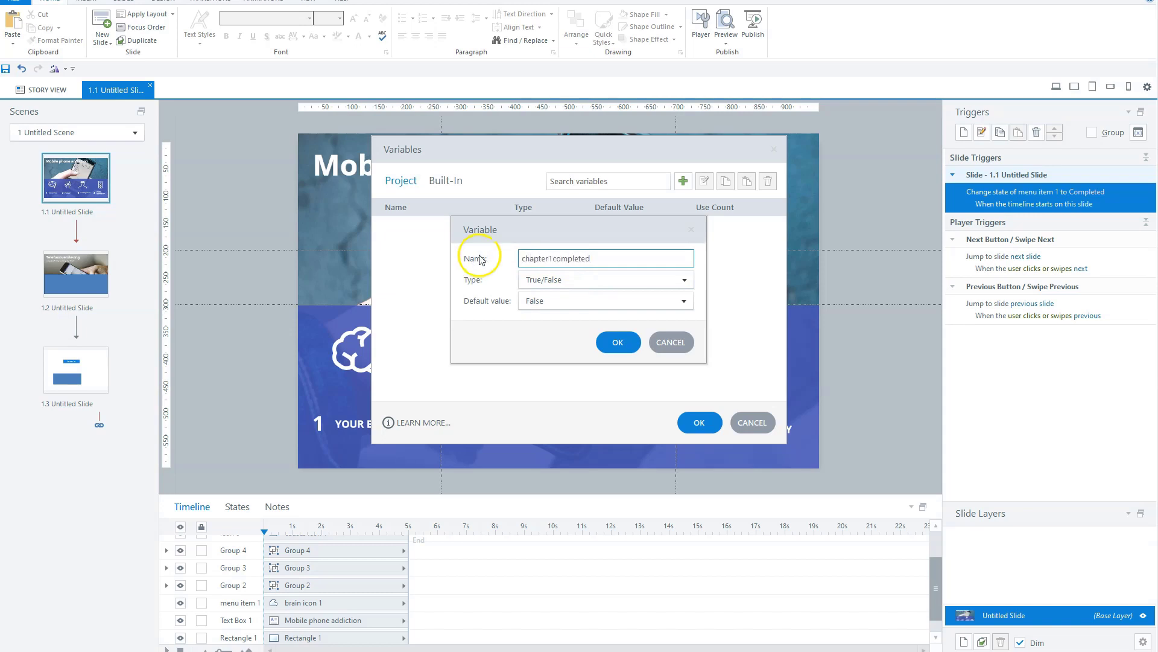
click(616, 342)
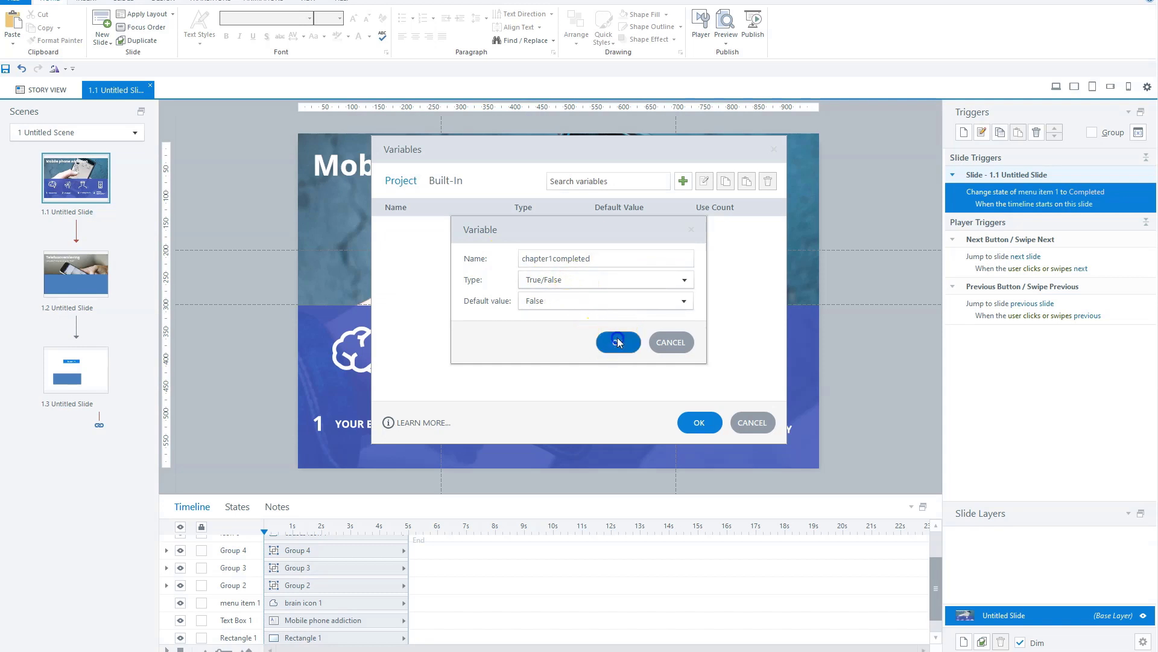
click(702, 422)
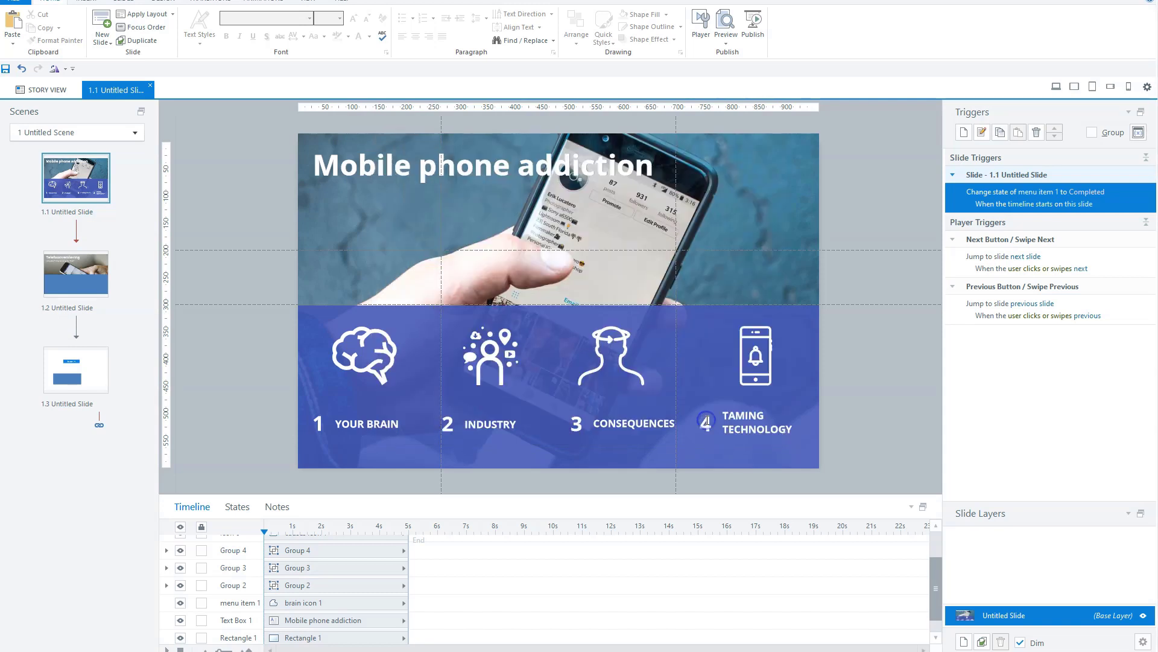
Add a condition to the menu item 1 trigger so it runs only if chapter1completed equals True.
double_click(1108, 204)
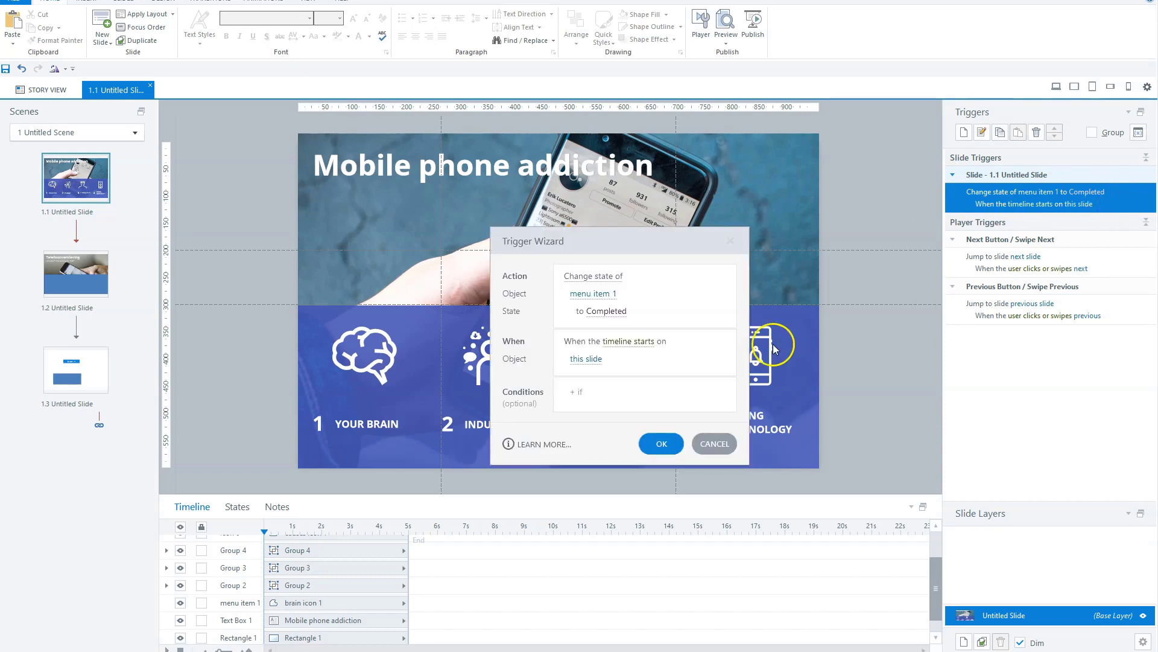
click(595, 391)
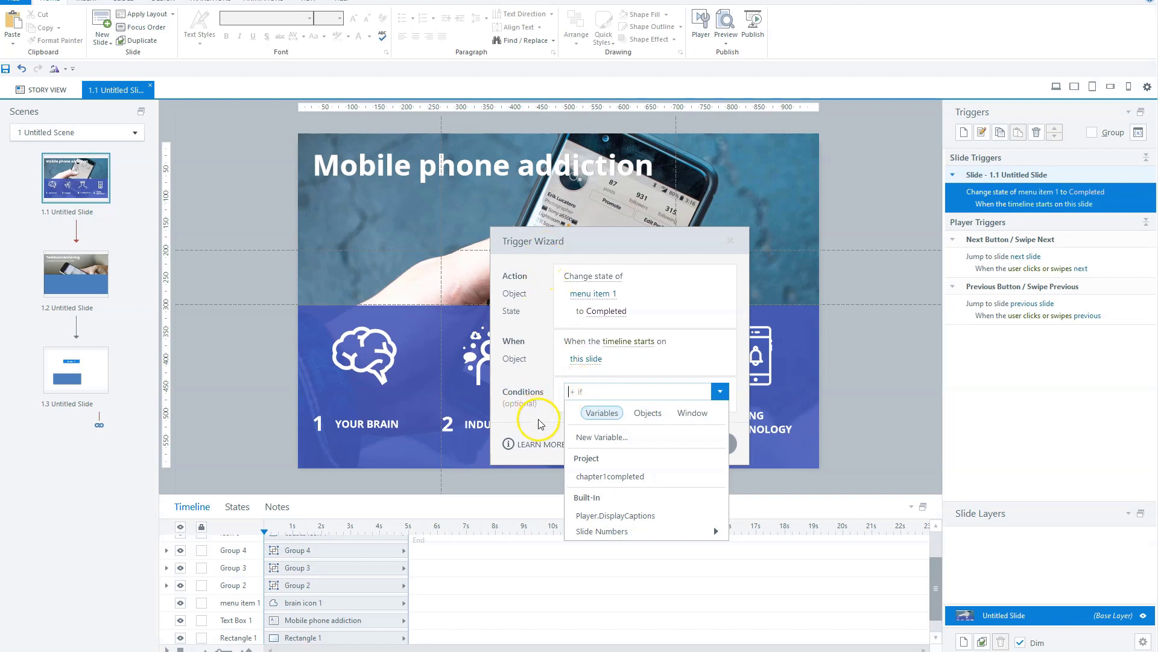
click(610, 476)
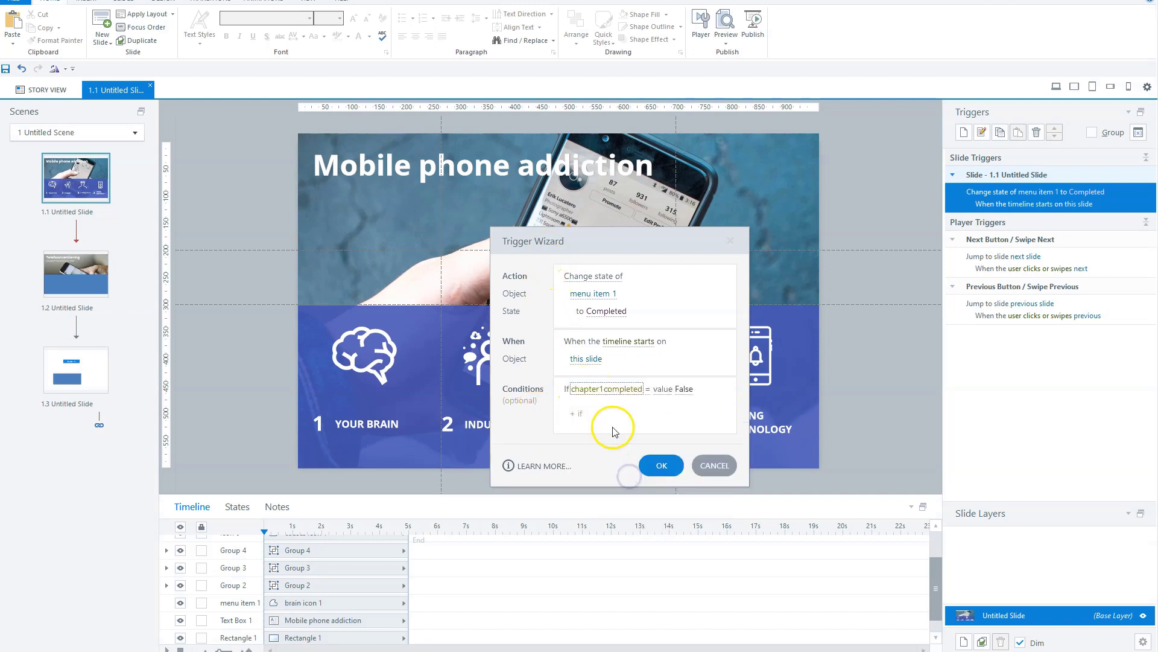
click(683, 388)
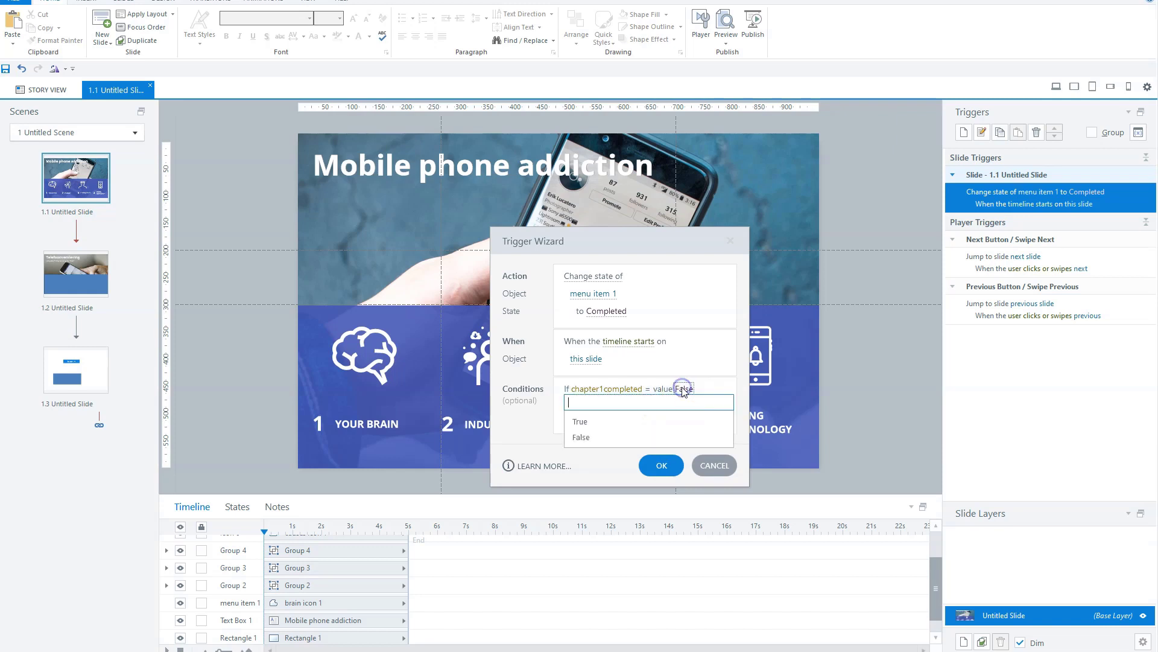
click(608, 418)
click(662, 465)
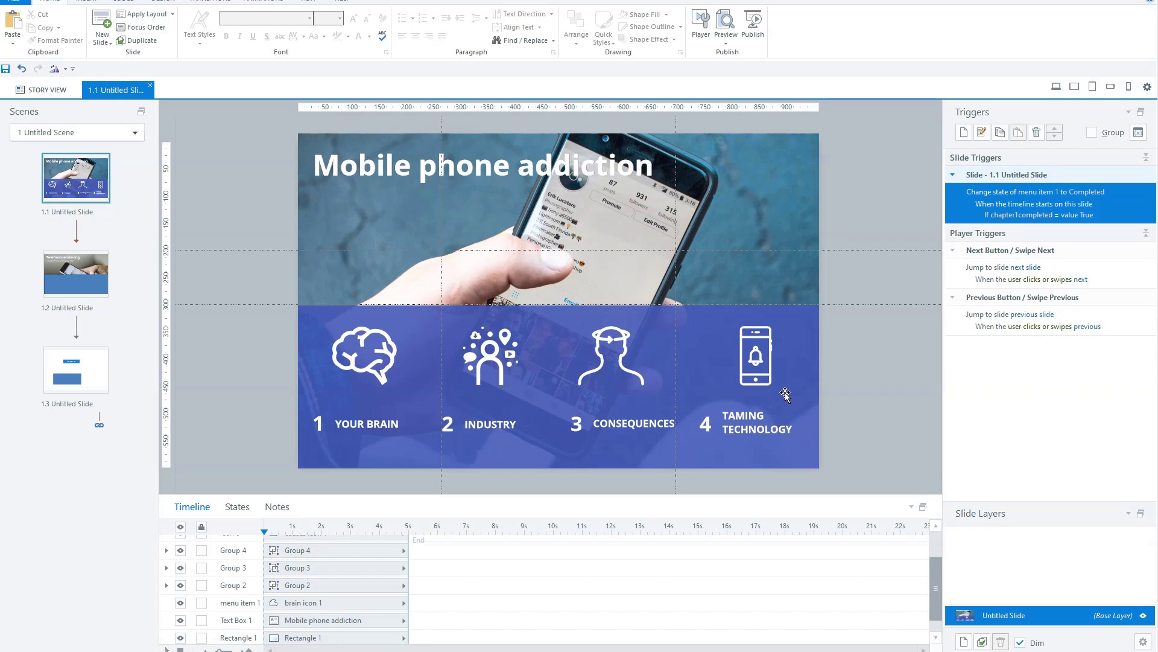
click(964, 133)
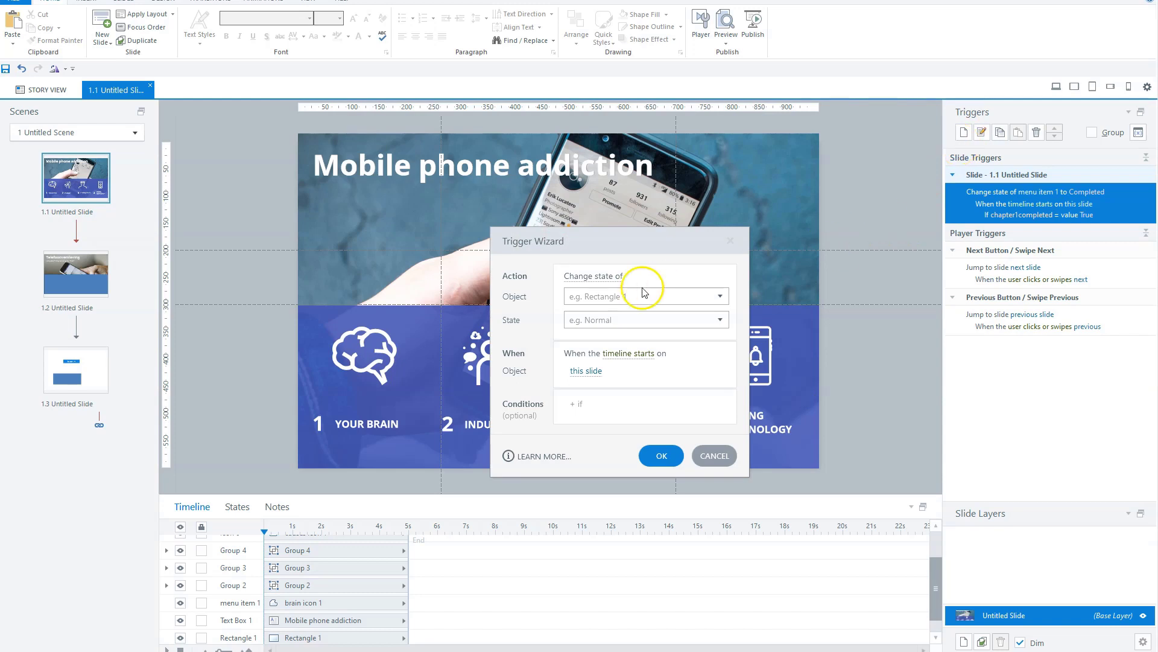
click(611, 276)
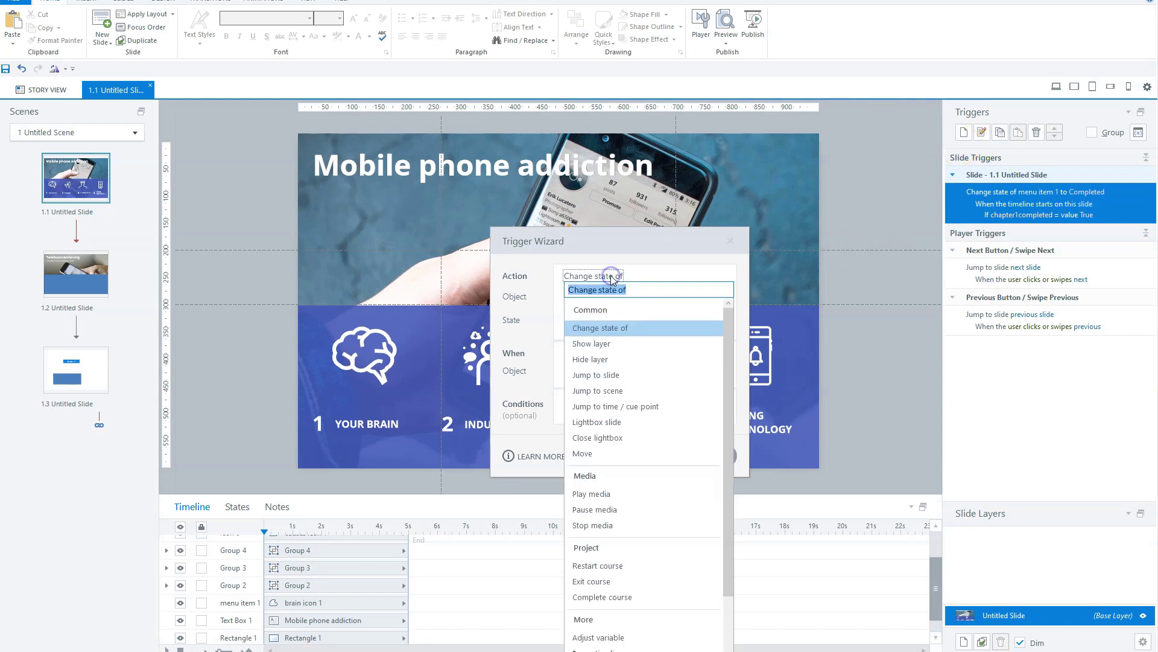
click(631, 635)
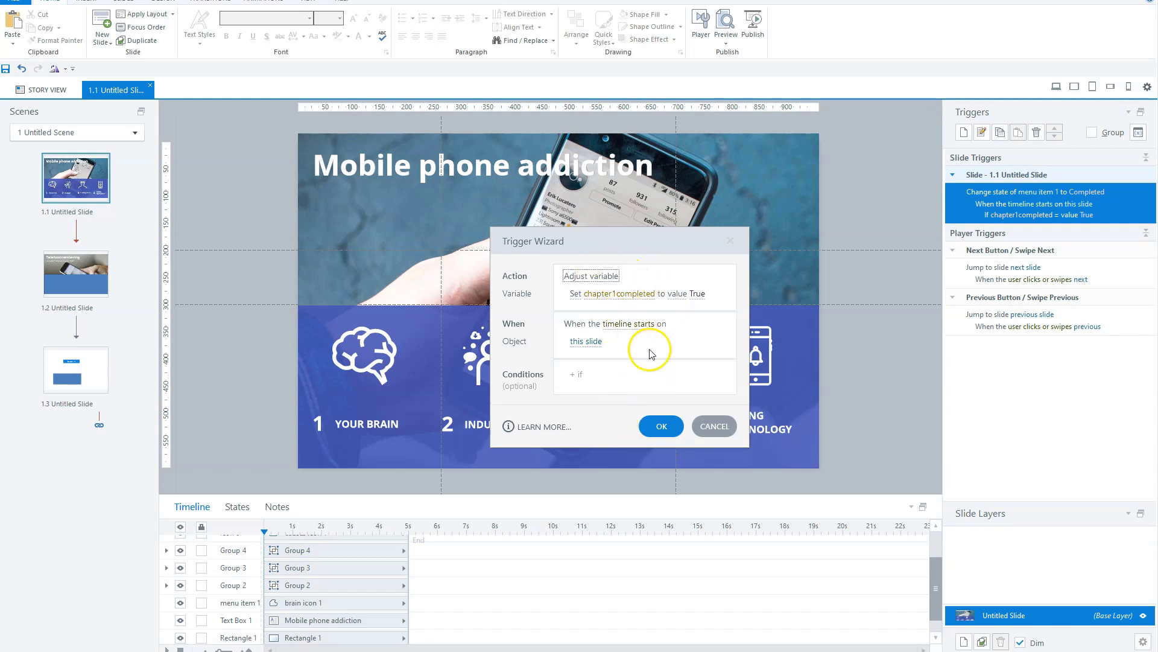
click(661, 425)
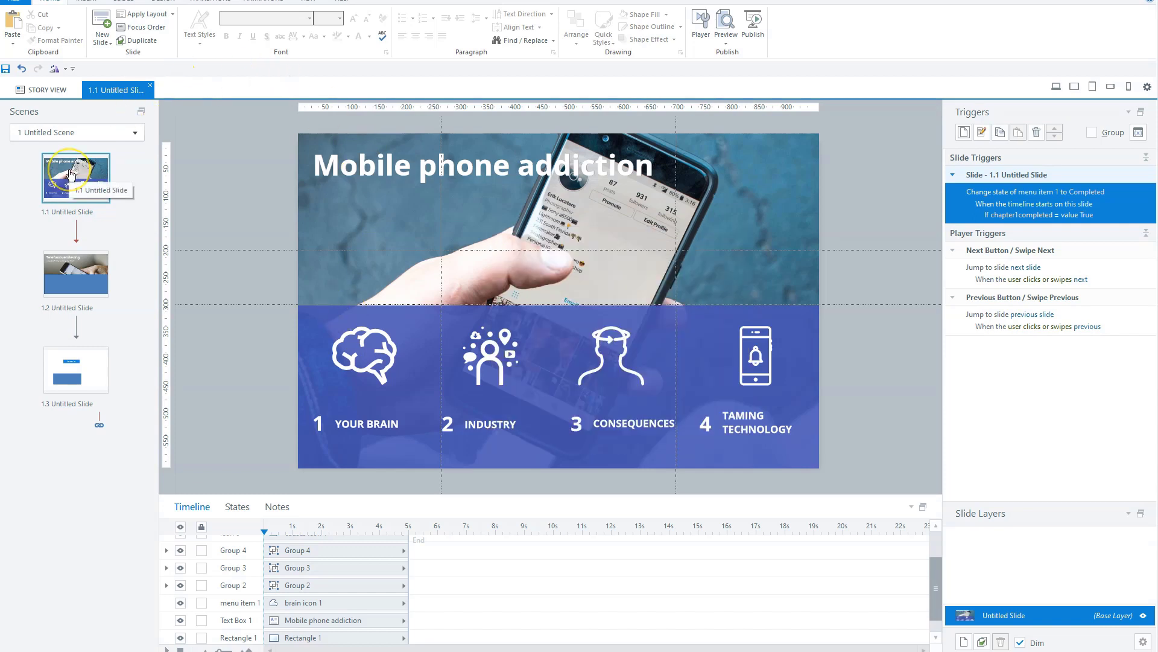
Start a new trigger for the brain icon and examine the available action types, from common actions to media, project and quiz ones.
click(380, 359)
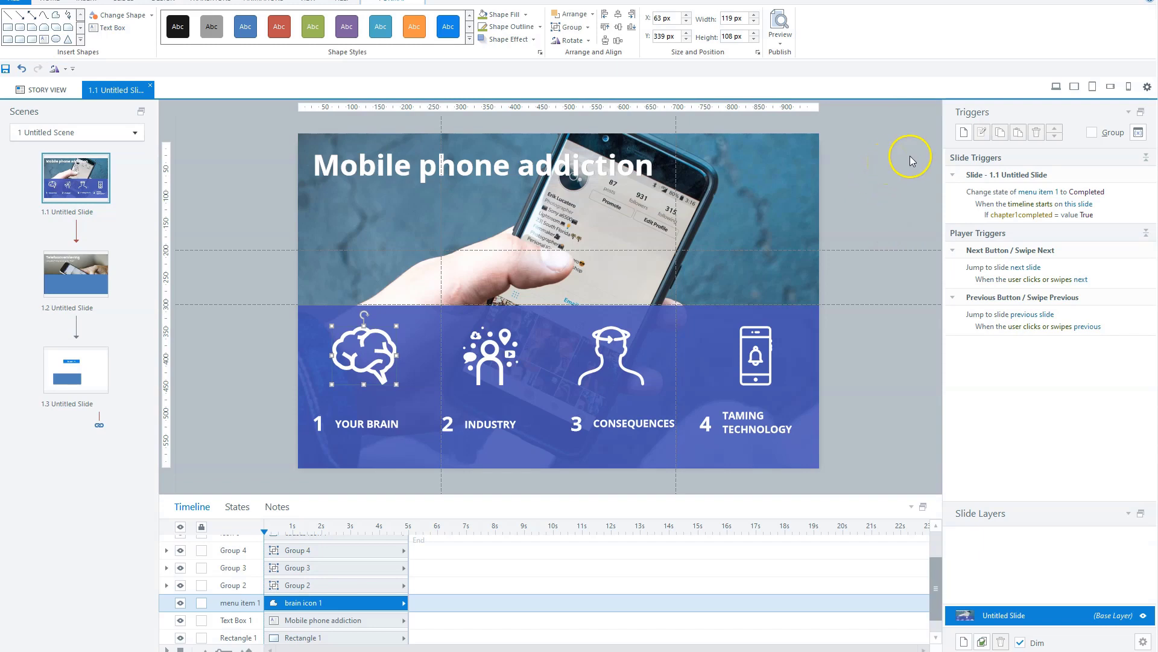
click(965, 132)
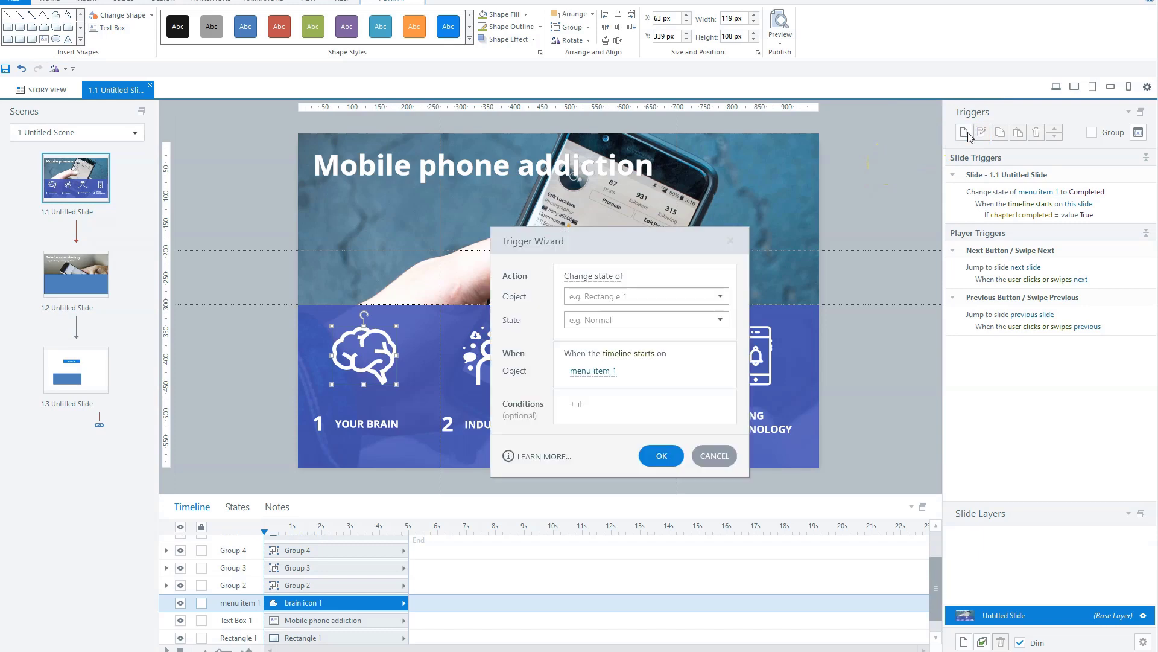
click(609, 275)
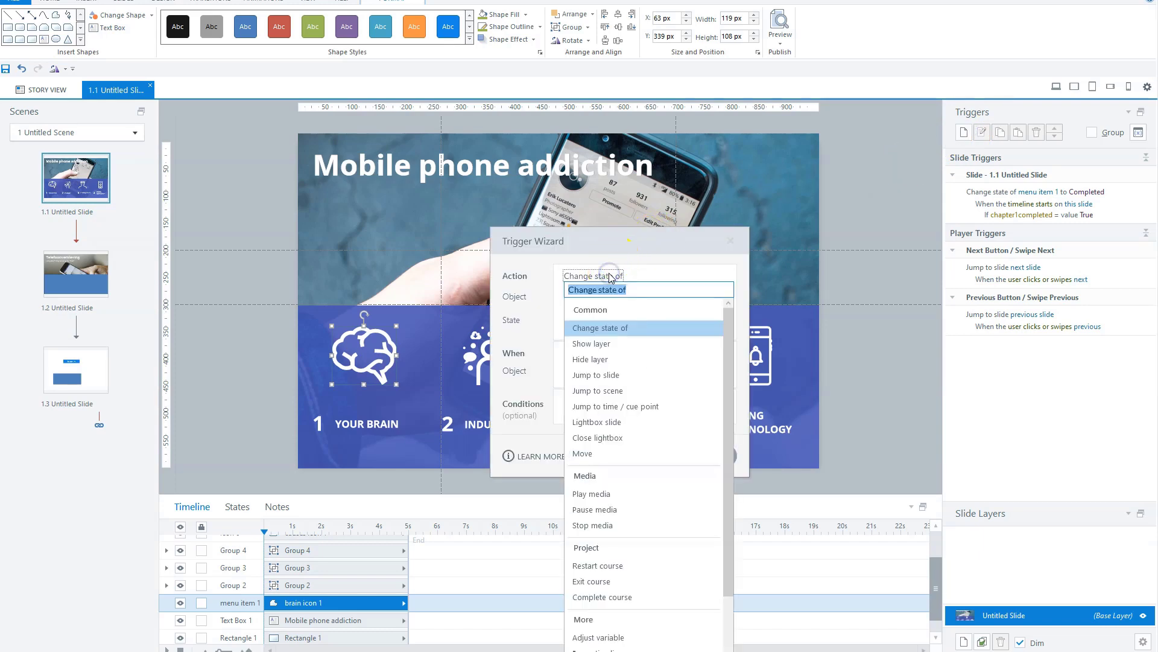
click(602, 332)
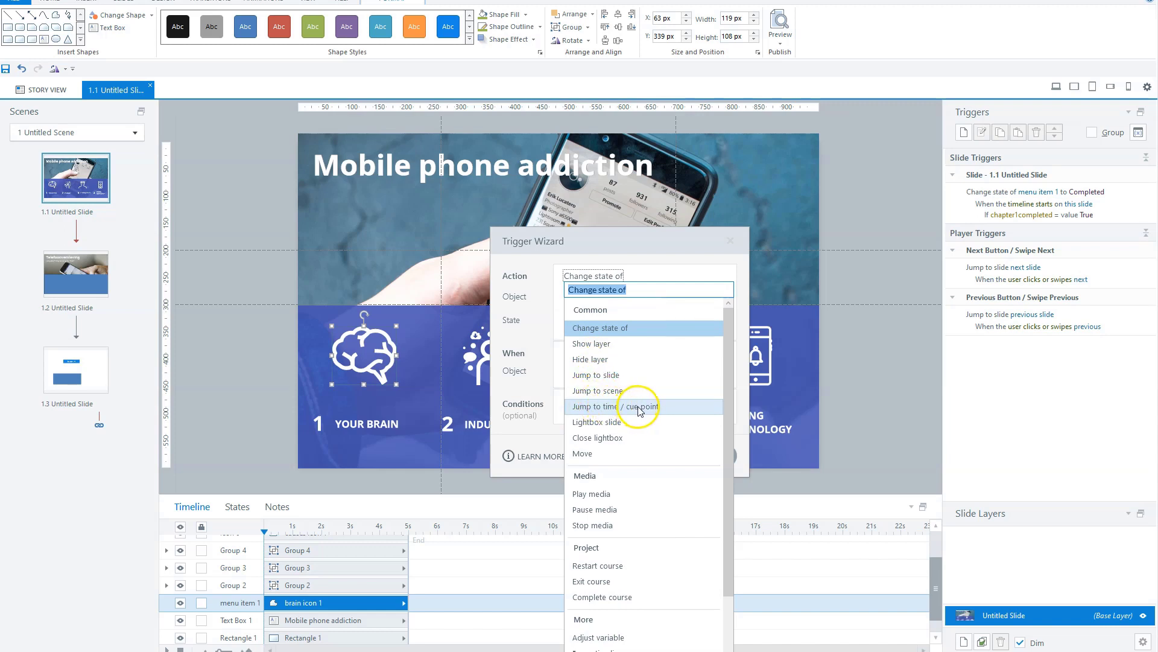
click(610, 439)
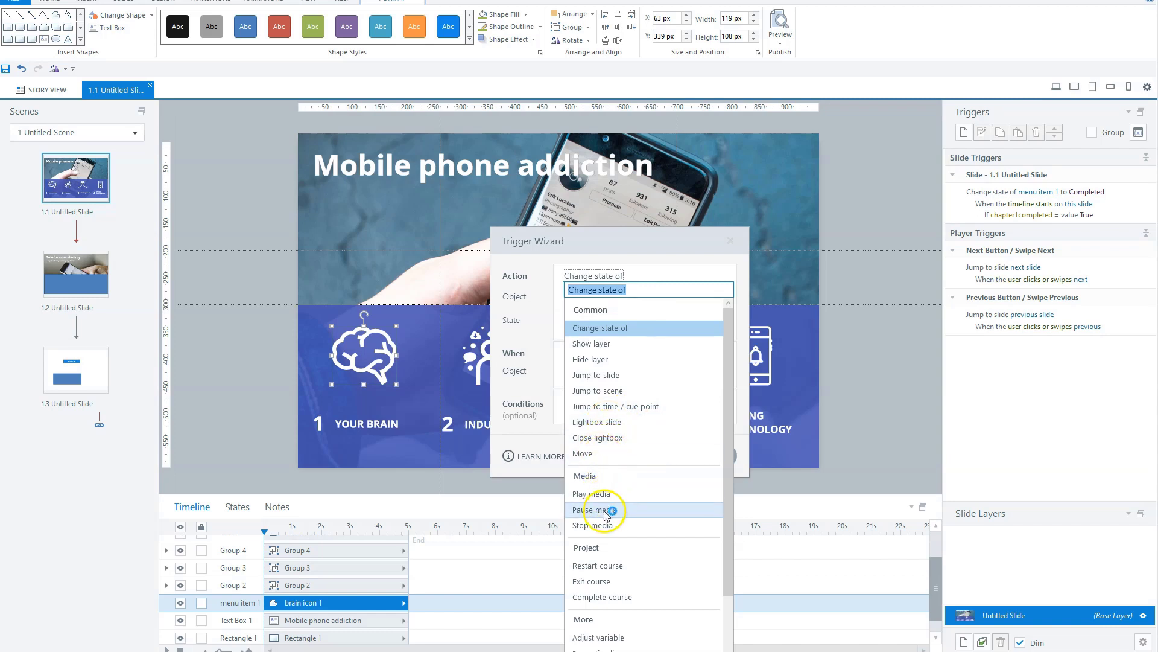
key(Escape)
click(593, 276)
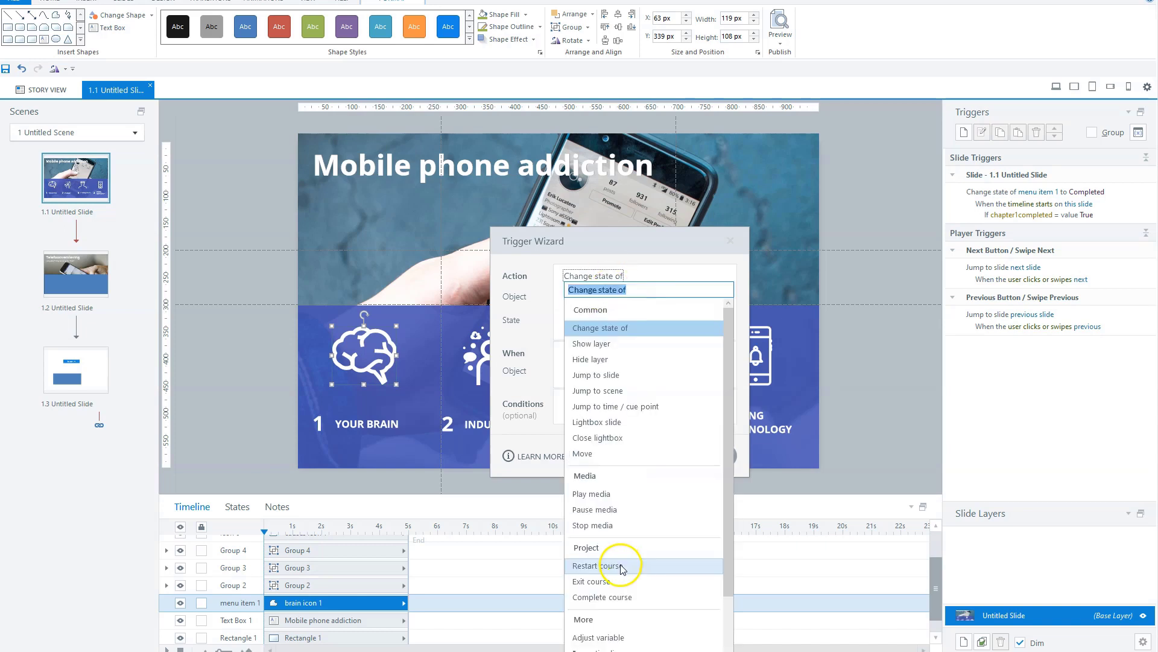
scroll(731, 541, down, 1)
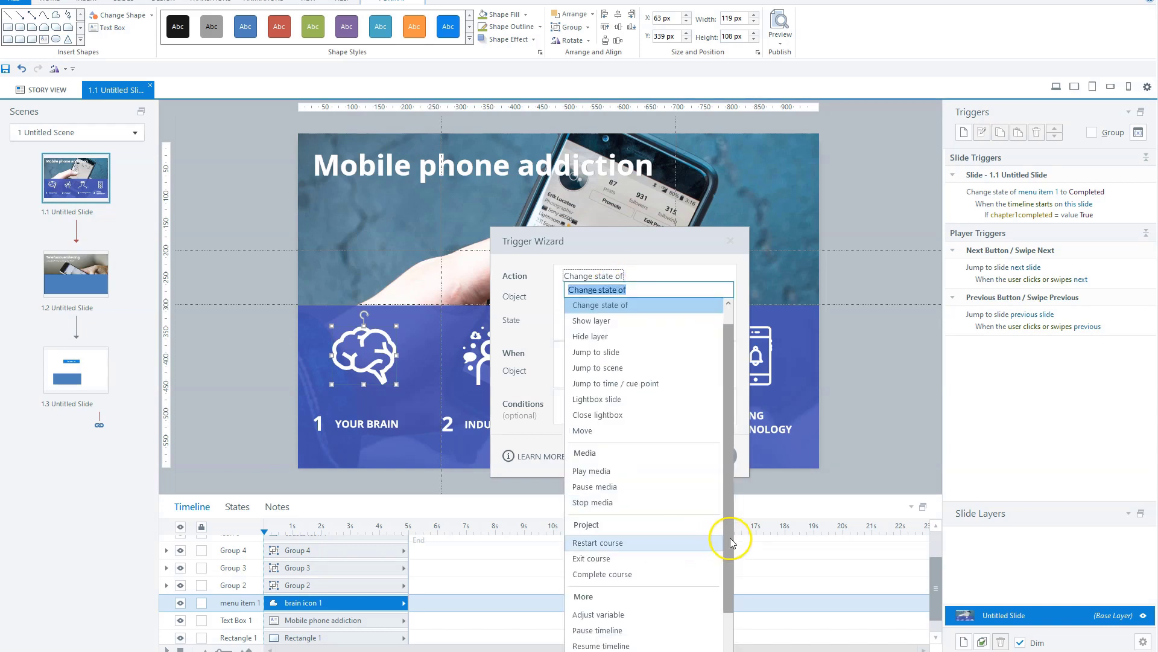
scroll(732, 543, down, 3)
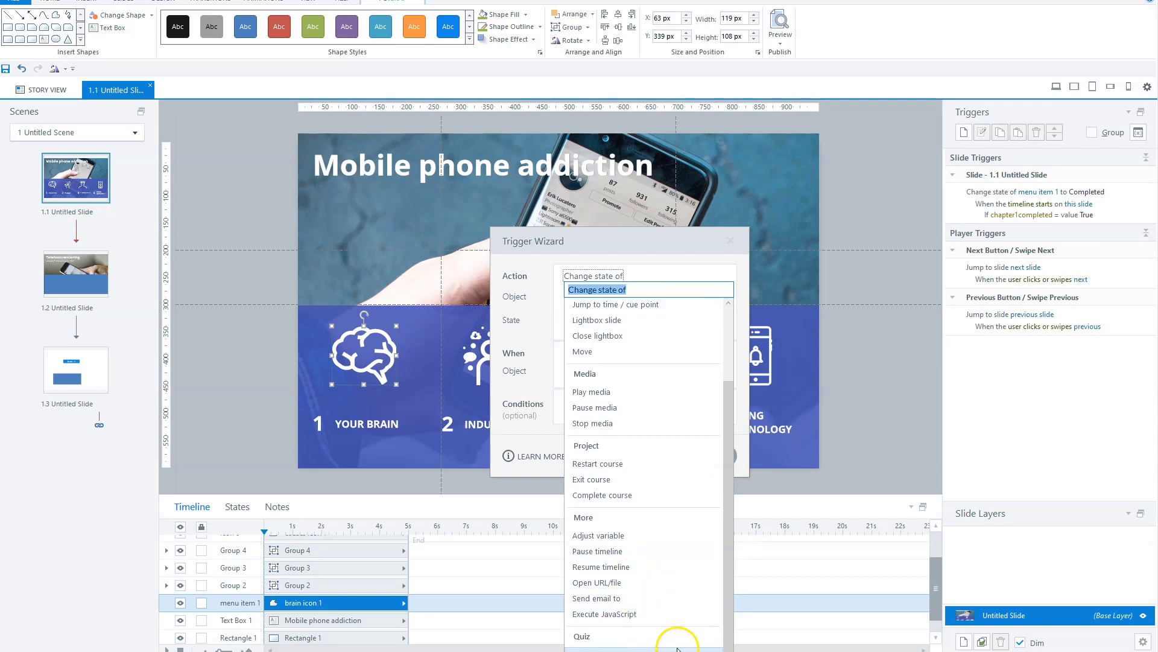
click(676, 268)
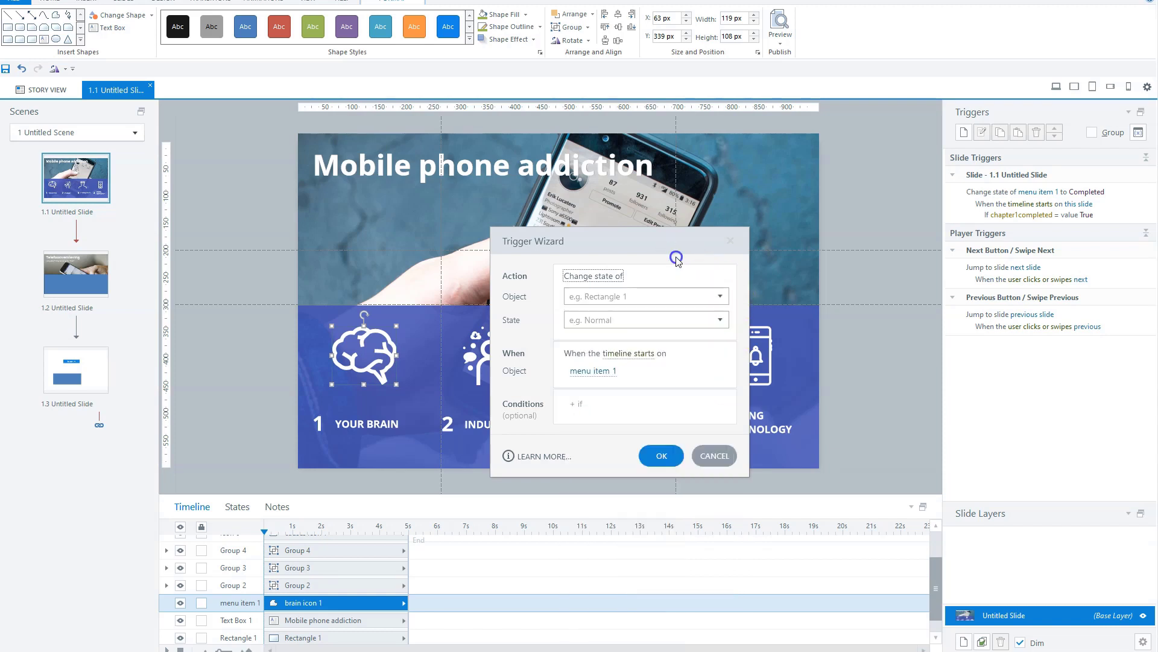
Examine the mouse, object and control events that can set off the new trigger.
click(633, 355)
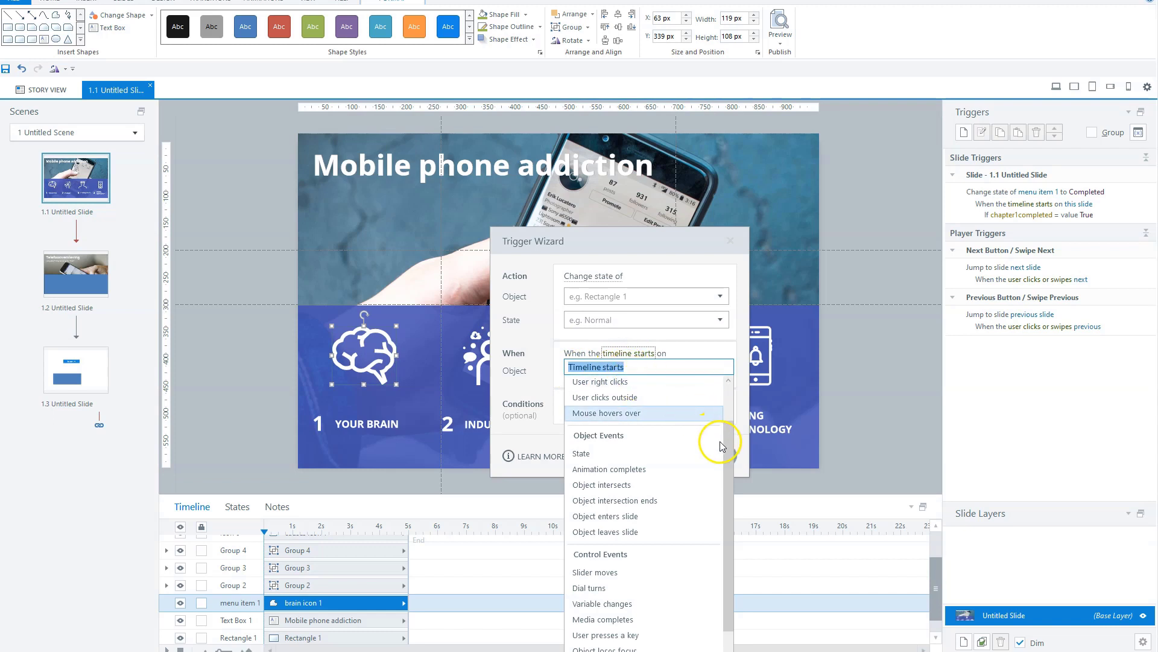
click(727, 394)
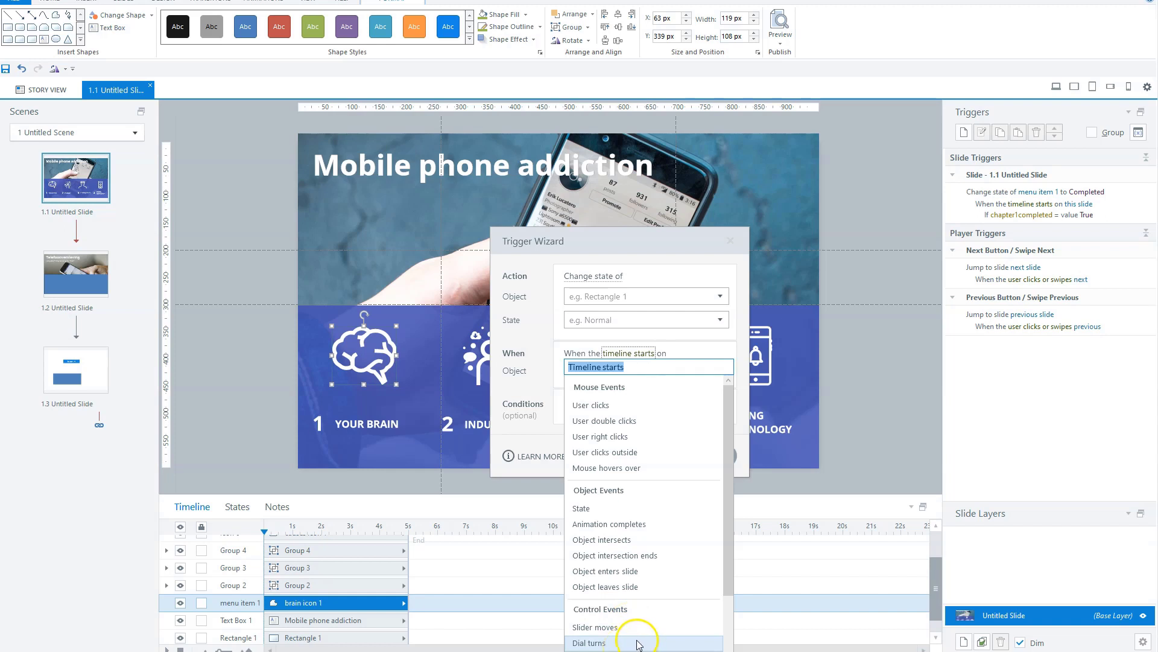
scroll(631, 645, down, 1)
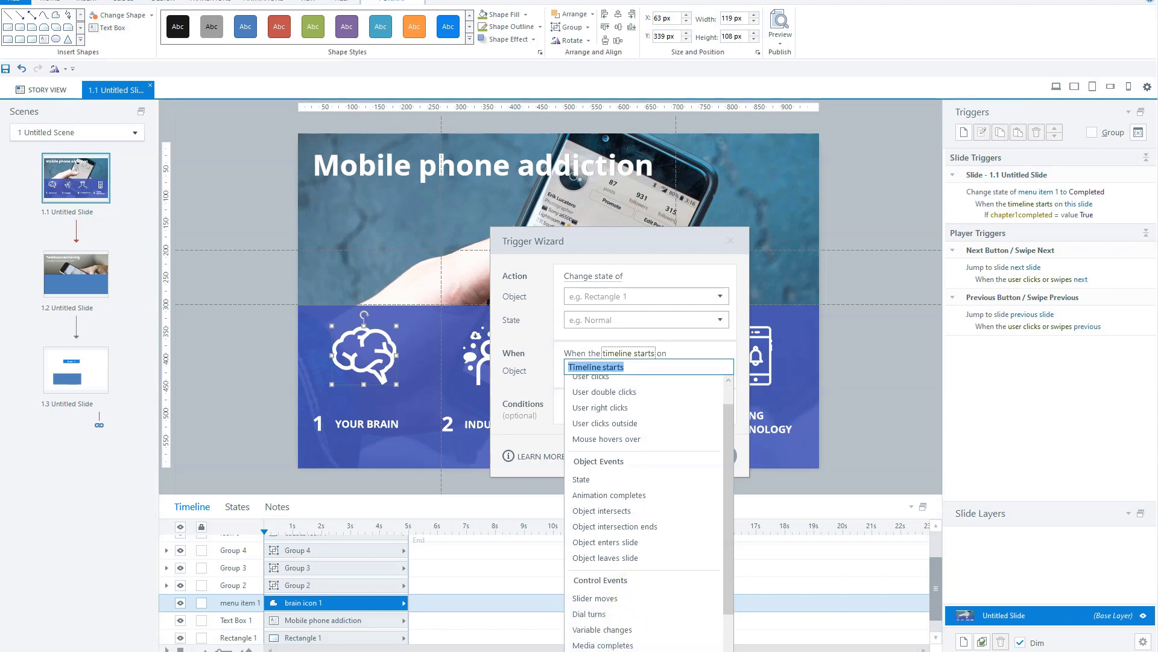
click(613, 456)
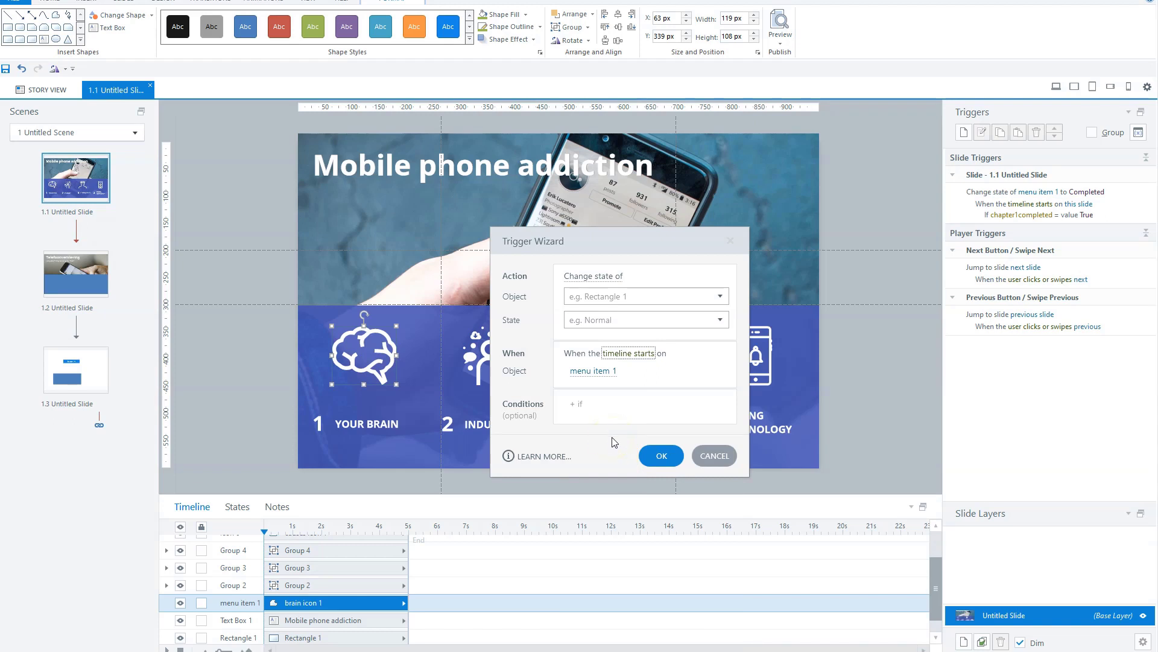
click(614, 461)
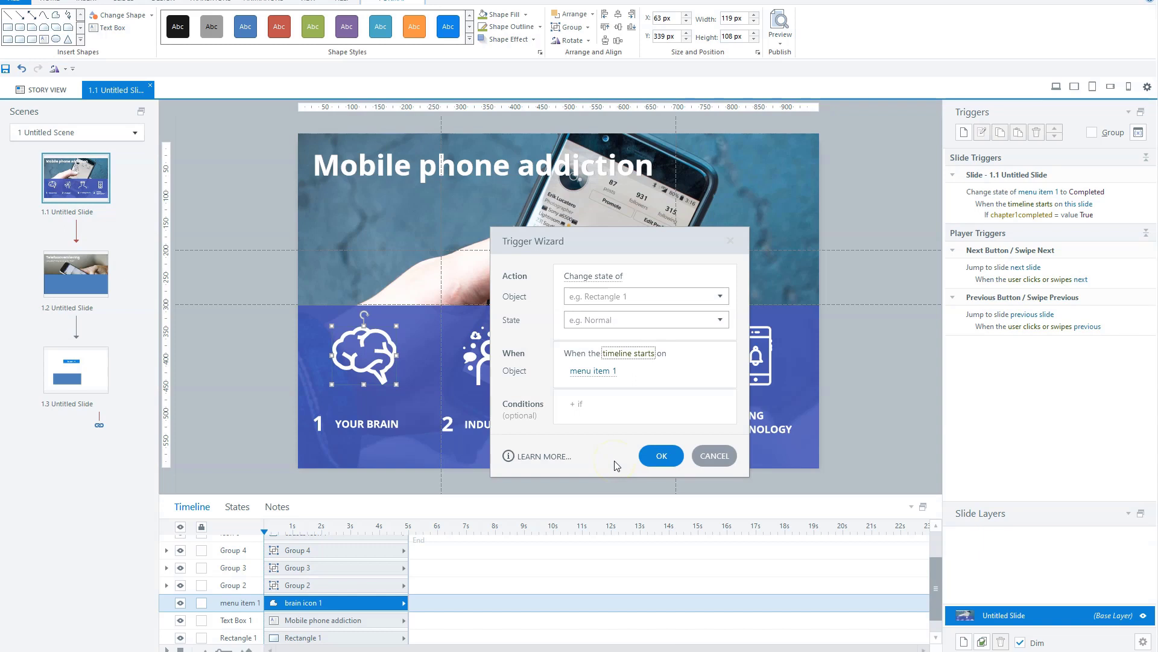